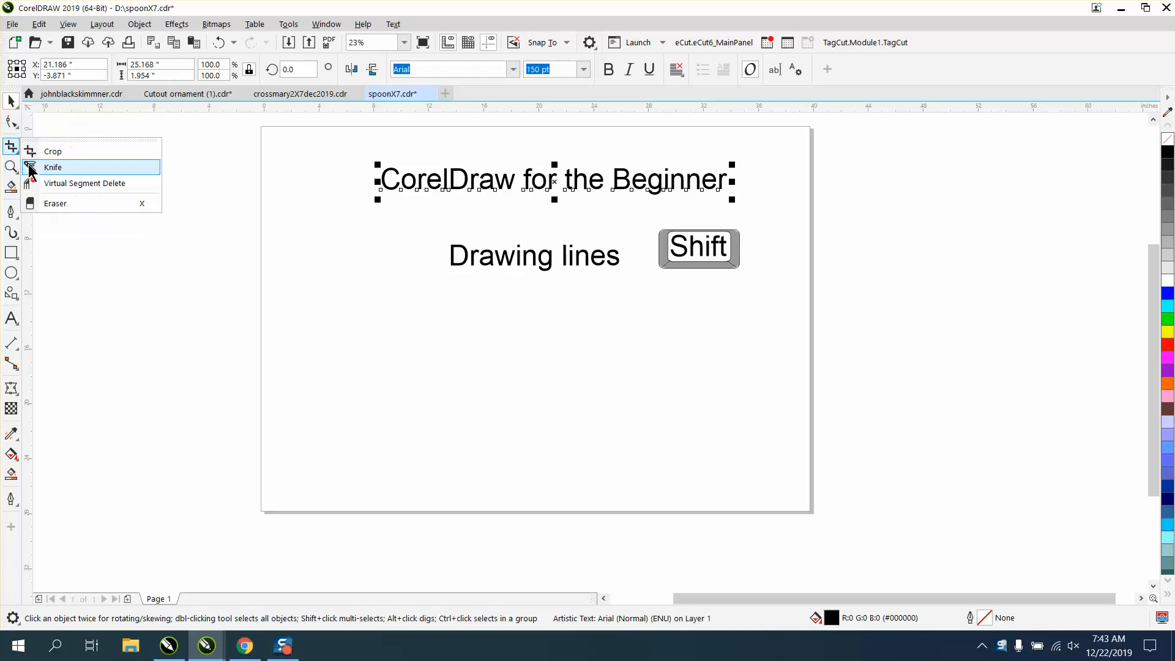
- Deselect the title text, then activate the Freehand tool with its usage hints displayed
click(12, 106)
click(118, 179)
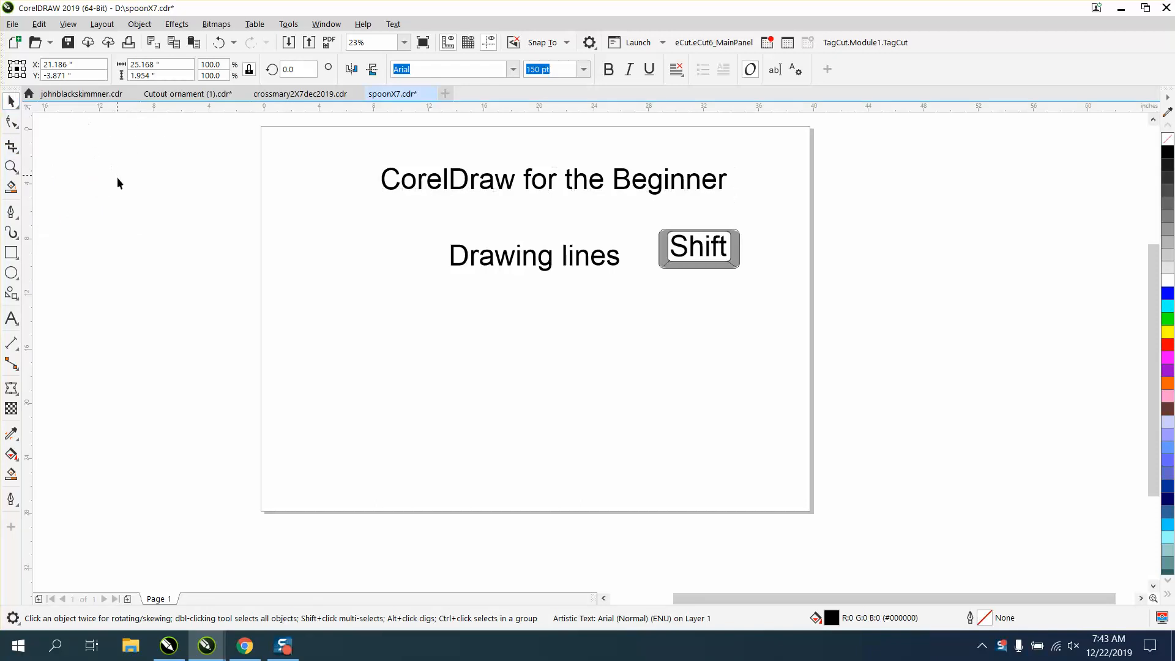
click(16, 217)
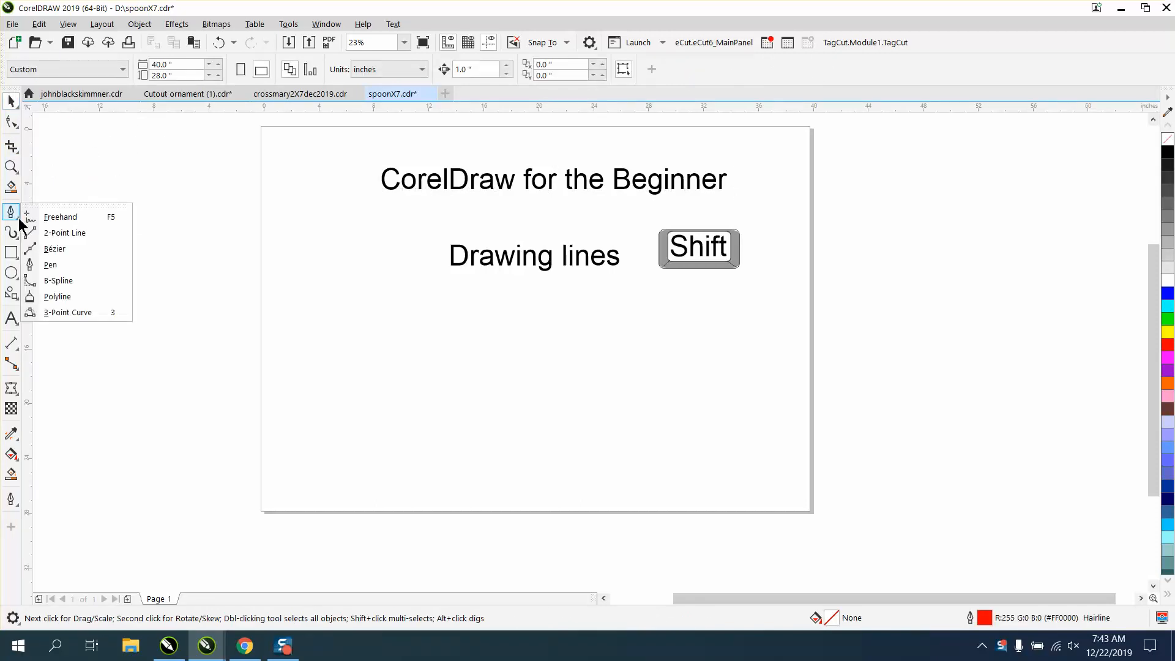
click(53, 217)
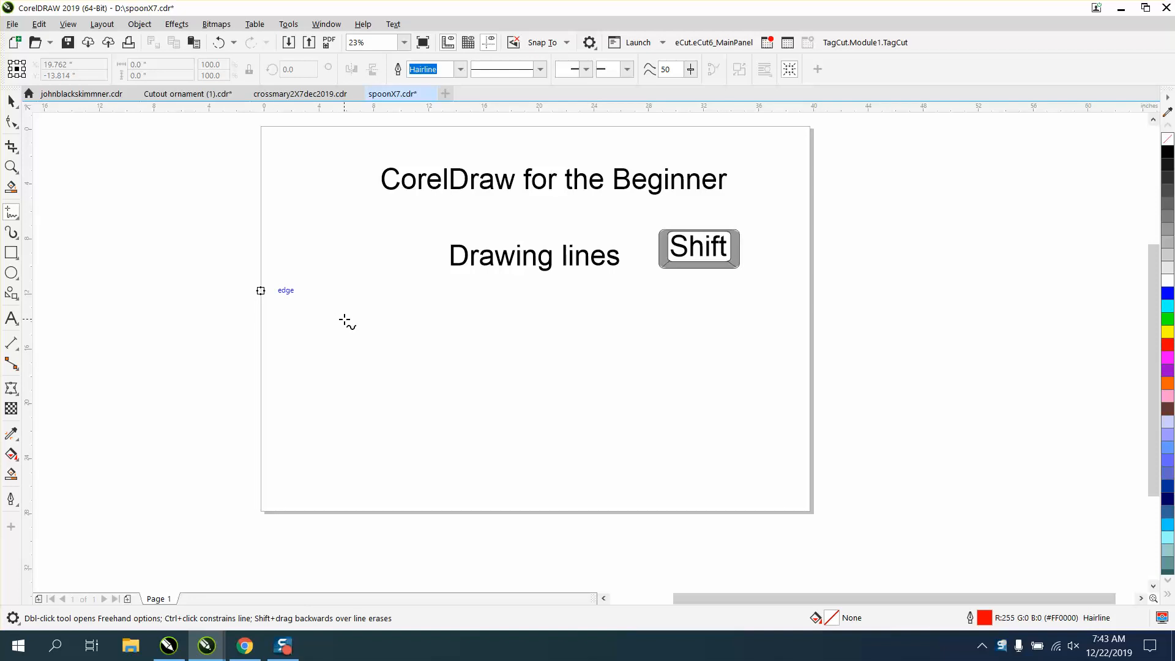
click(365, 24)
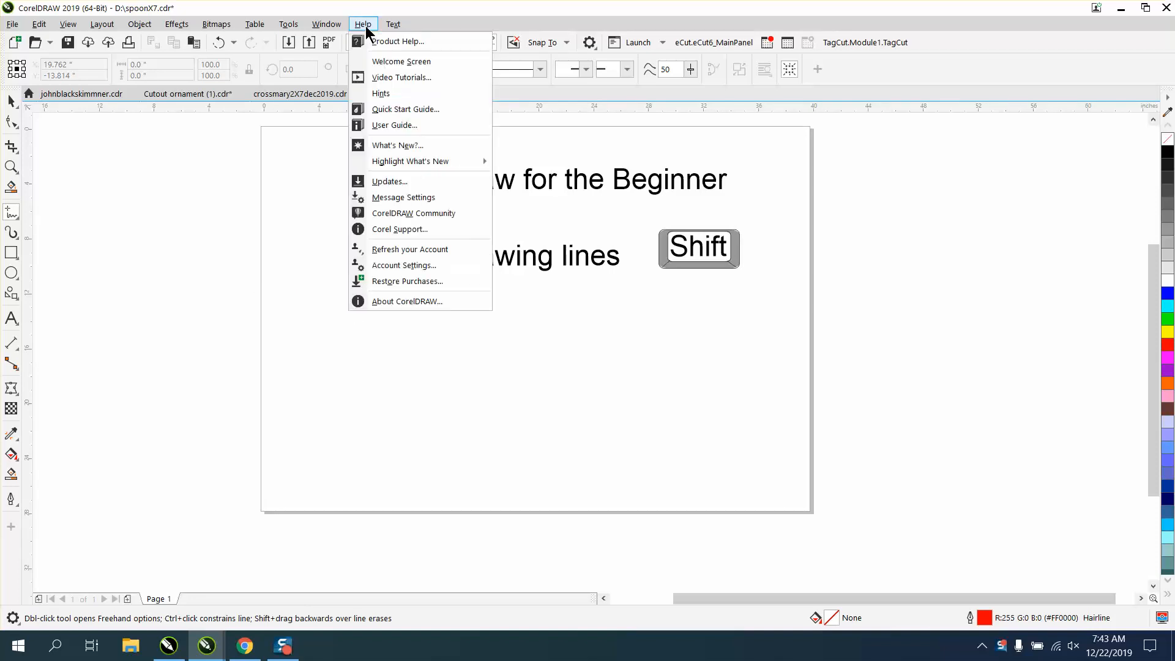
click(381, 93)
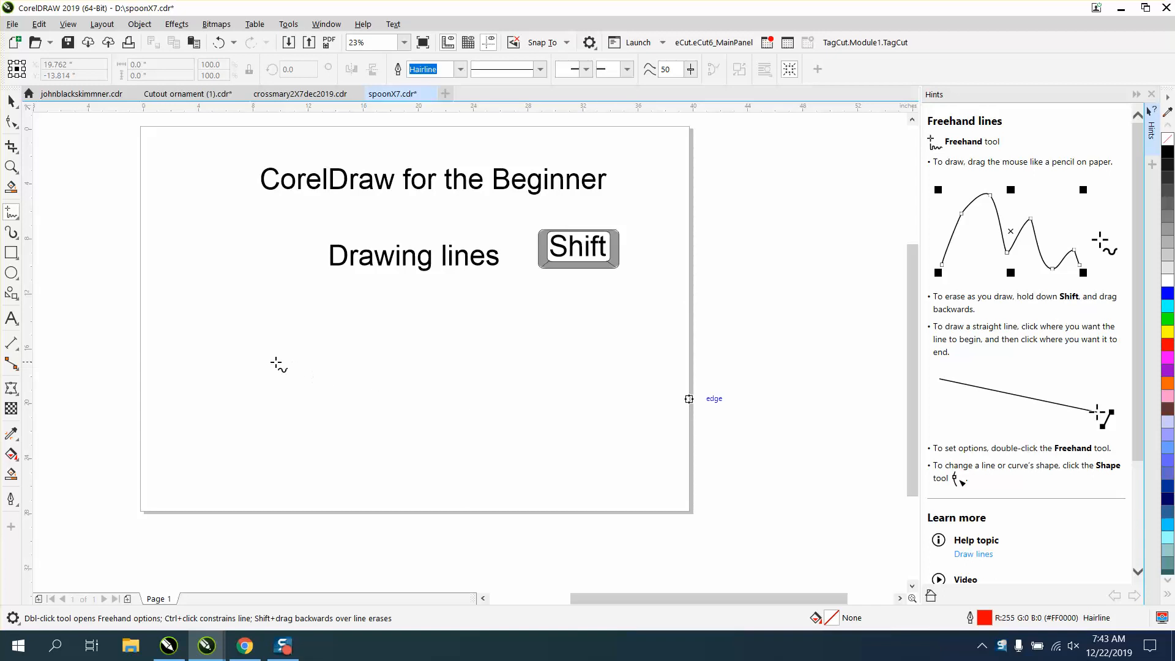
- Draw a wavy freehand curve about 22.7 inches wide and 4.8 inches high below the "Drawing lines" text
mouse_move(250, 387)
mouse_down()
mouse_move(286, 332)
mouse_move(314, 330)
mouse_move(387, 374)
mouse_move(419, 373)
mouse_move(485, 323)
mouse_move(505, 324)
mouse_move(546, 368)
mouse_move(599, 353)
mouse_move(562, 366)
mouse_up()
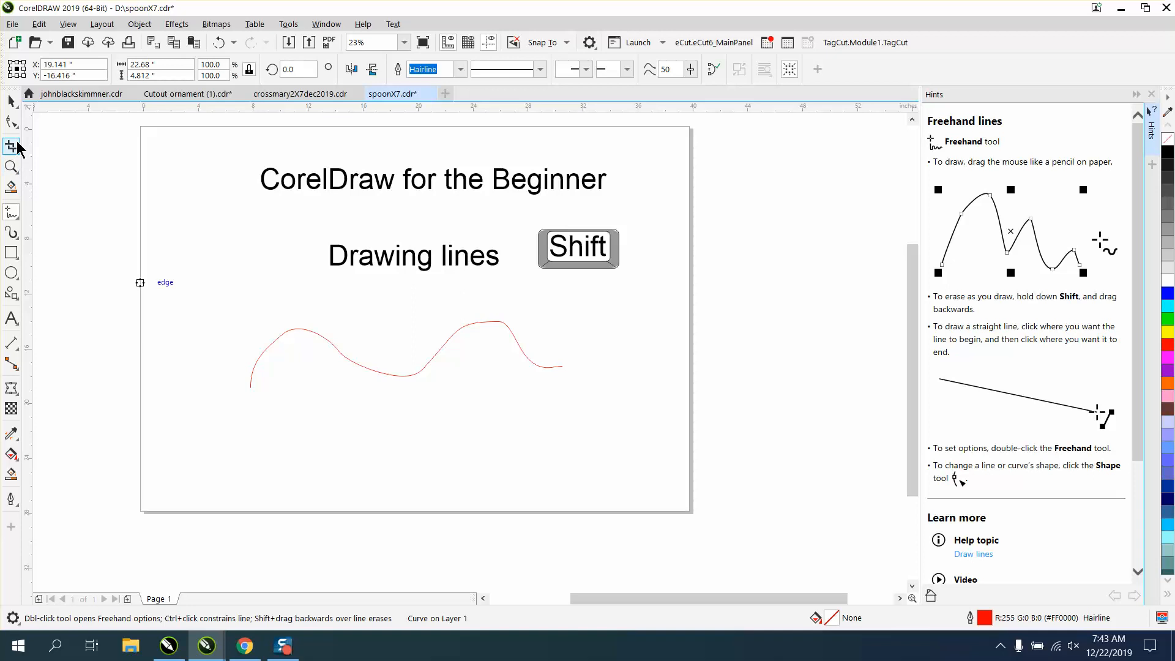
- Try deleting the three middle nodes of the wavy curve with the Shape tool, then undo the deletion
click(10, 122)
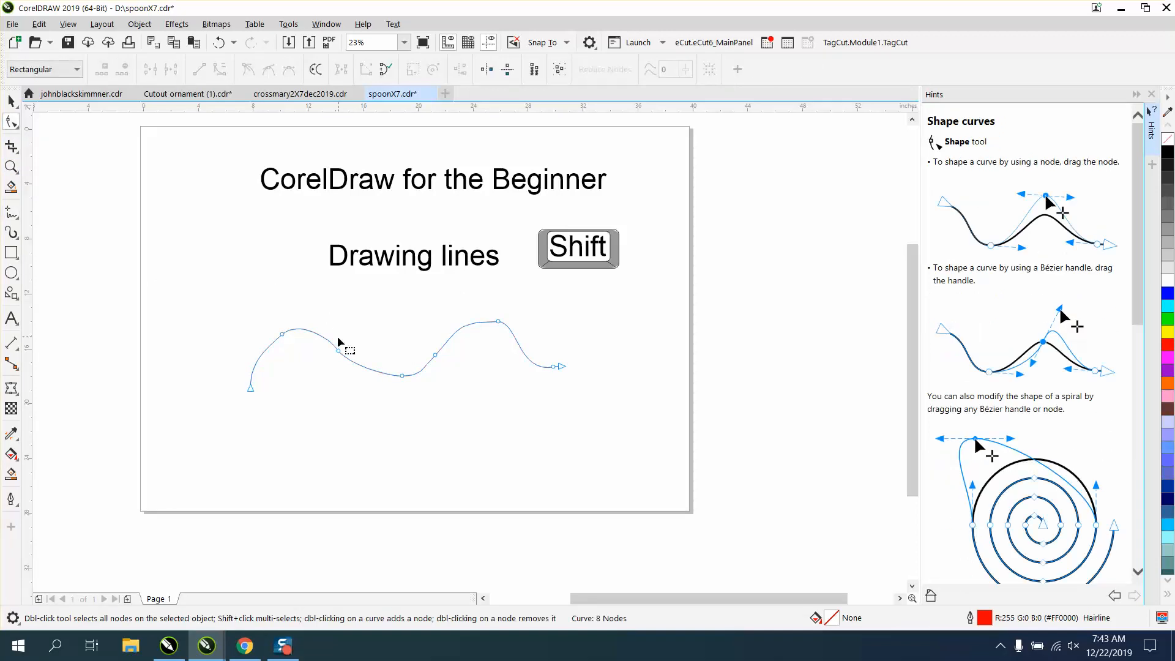
drag(326, 333, 468, 410)
key(Delete)
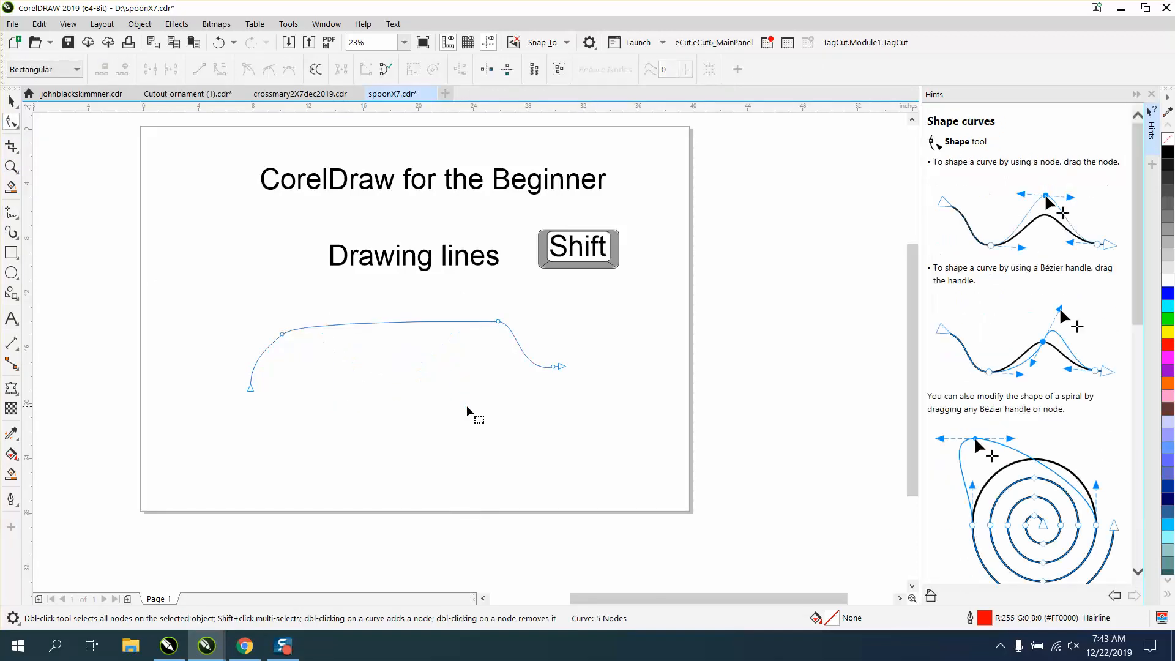
click(218, 43)
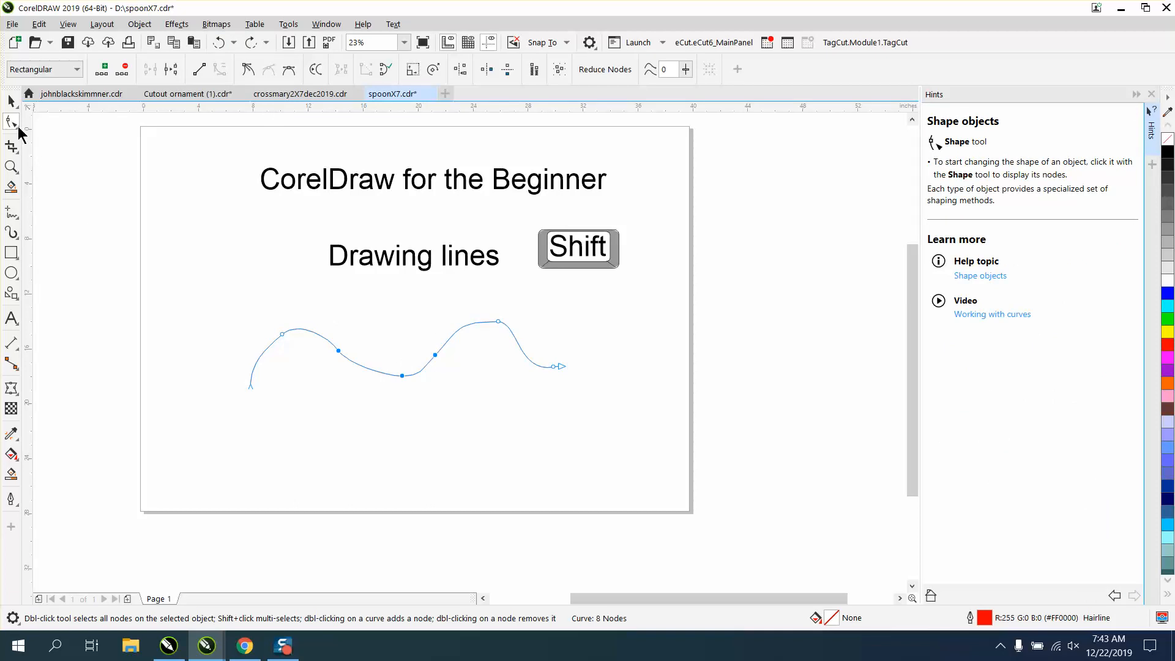
- Reshape the wavy curve by pulling the handle of its lowest middle node down and to the left
click(407, 379)
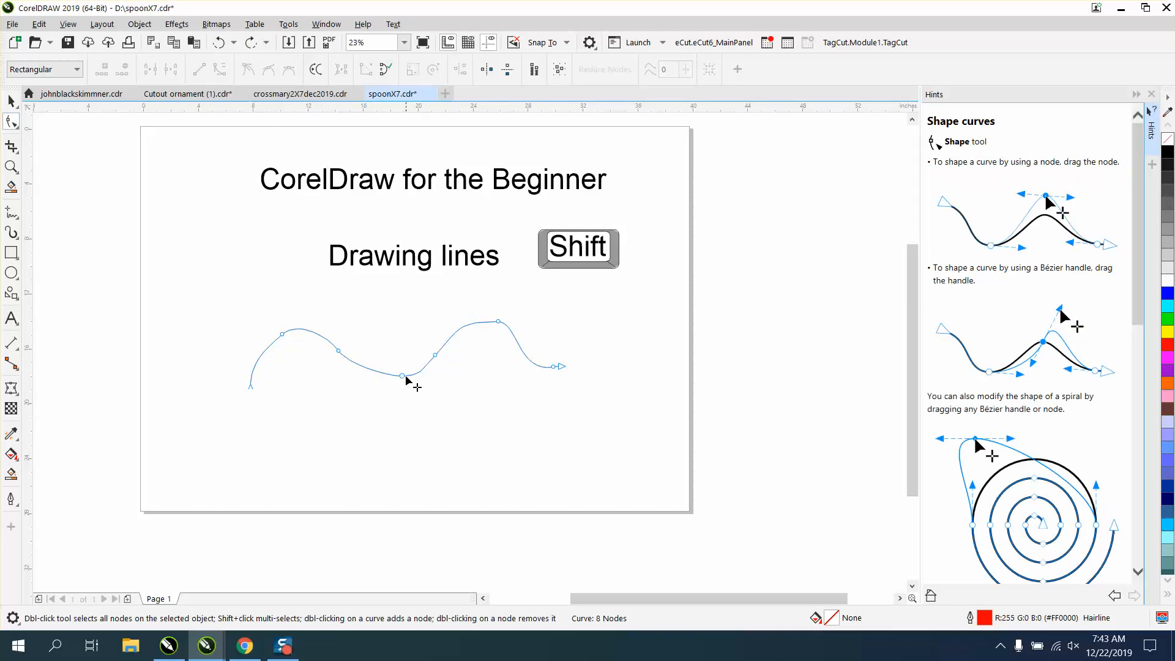
drag(384, 377, 305, 424)
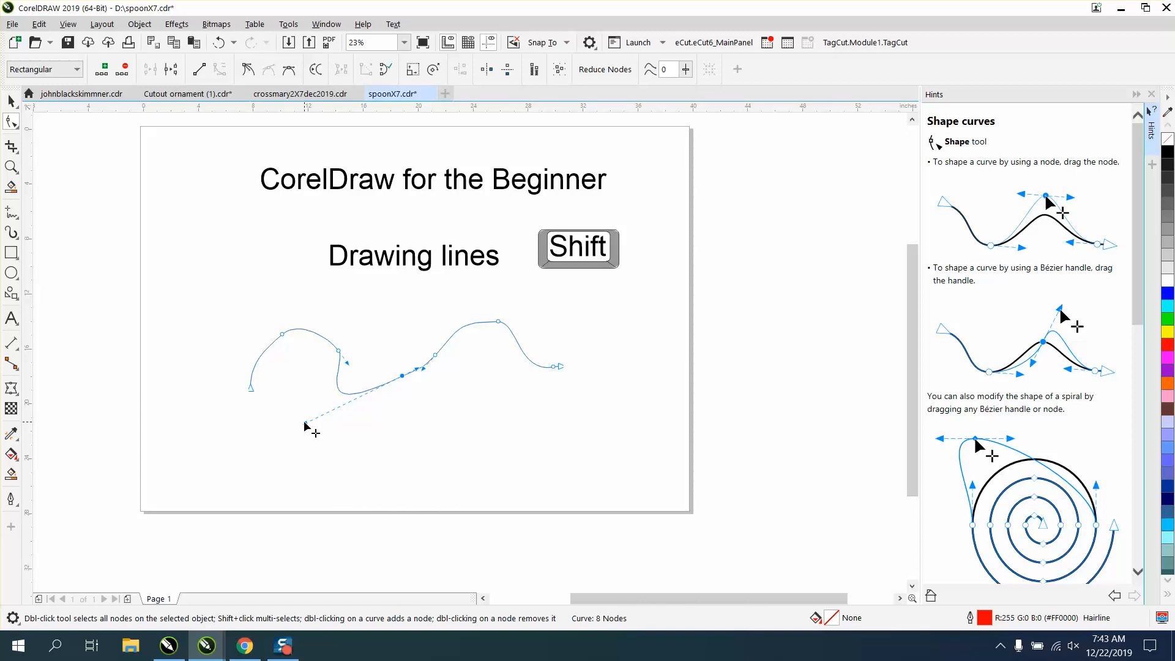
click(11, 100)
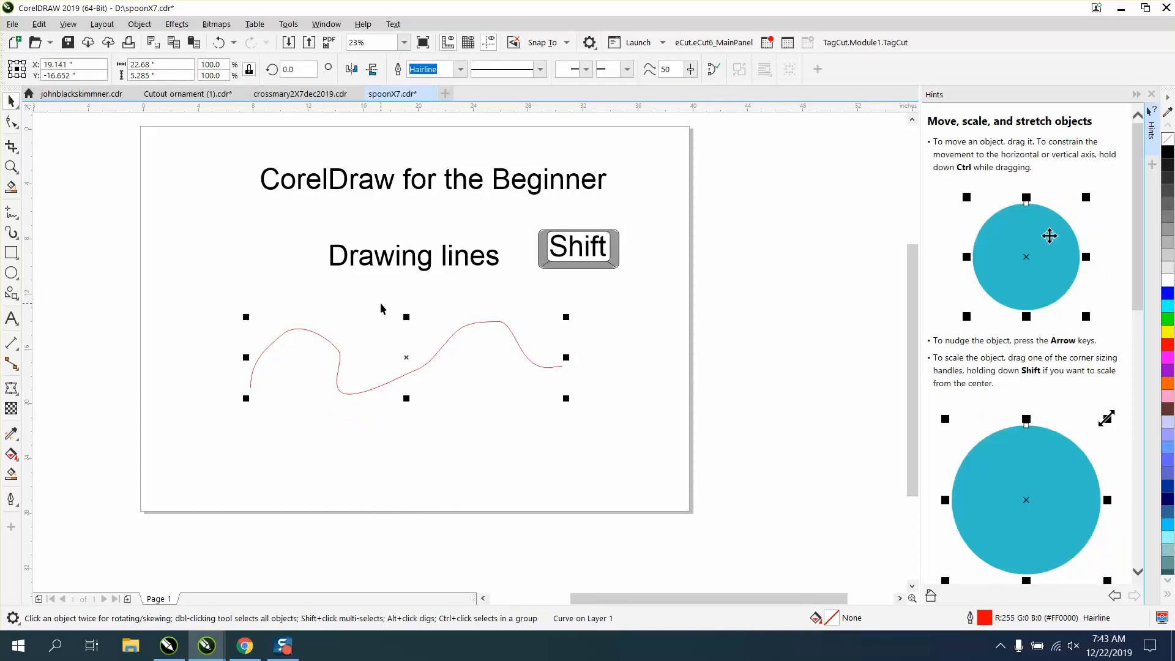
- Draw a freehand outline around the curve, about 34.5 by 9.4 inches, with straight upper and lower lines joined by a wavy right side
click(11, 211)
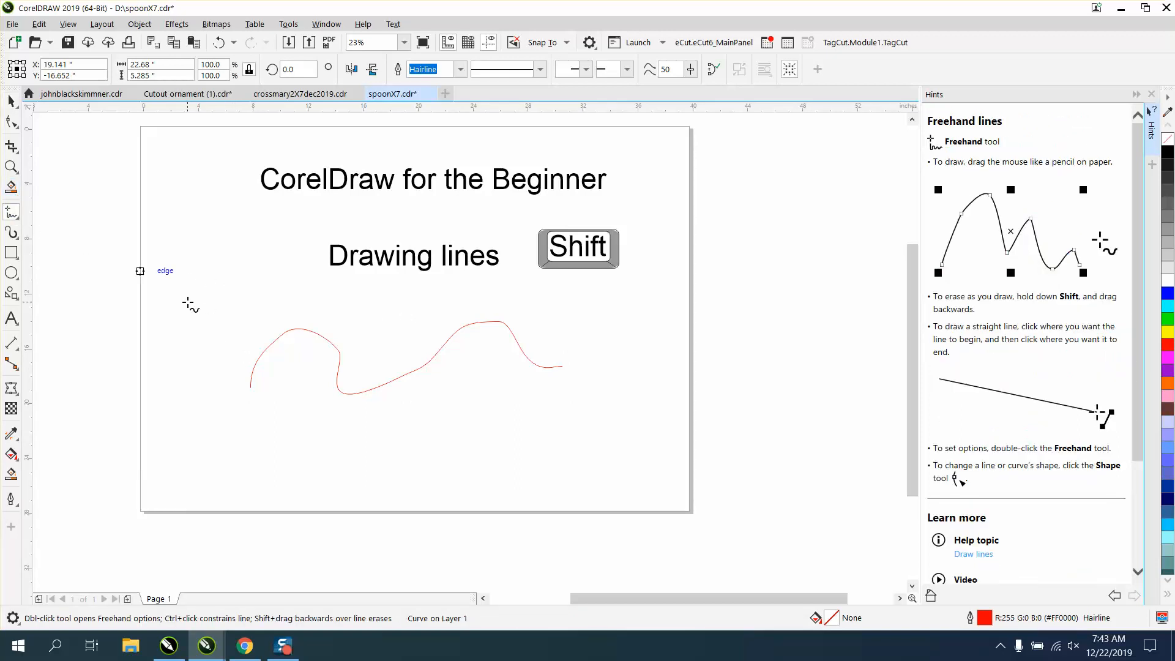
click(188, 302)
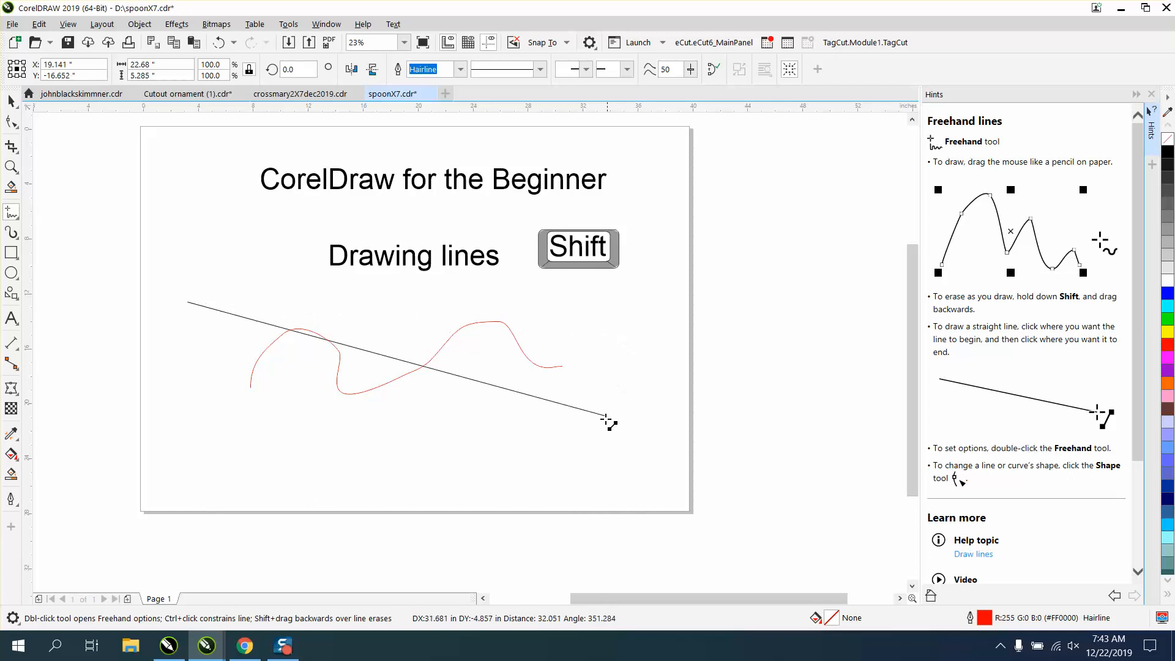
click(623, 301)
mouse_move(625, 301)
mouse_down()
mouse_move(607, 372)
mouse_move(627, 428)
mouse_up()
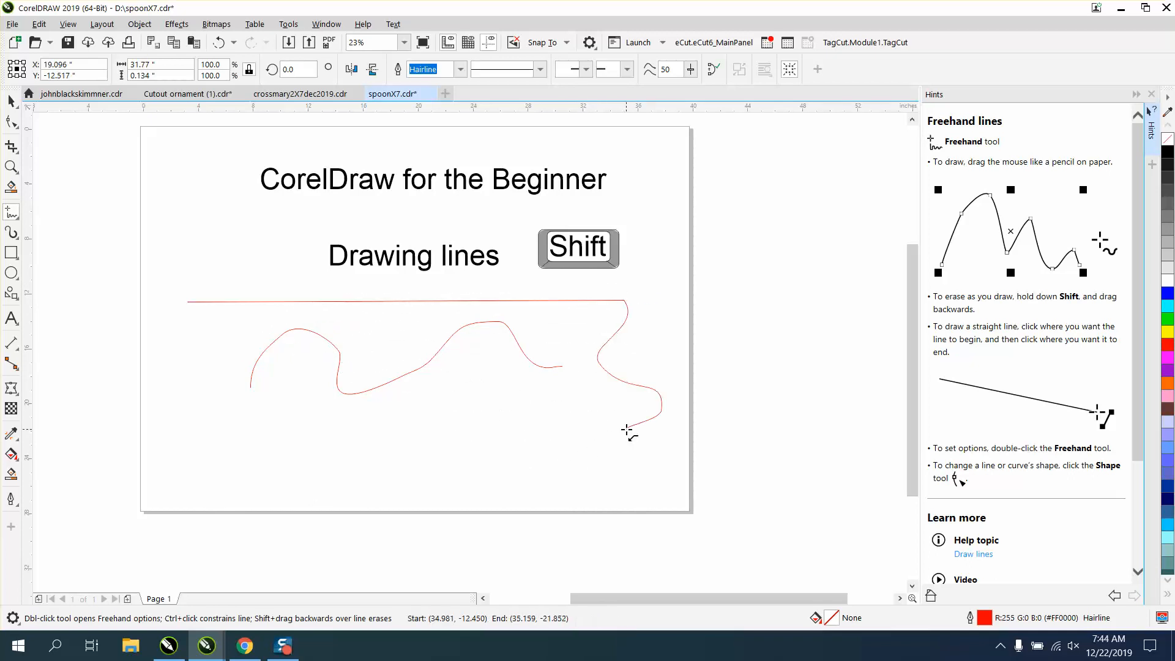
click(220, 429)
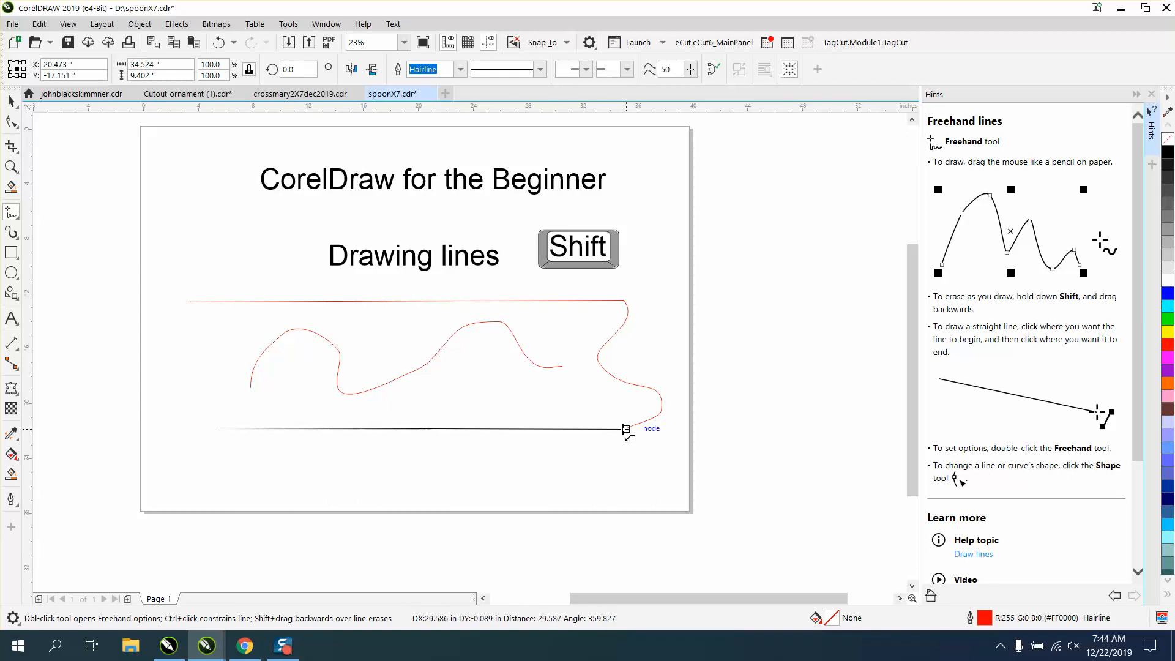
click(624, 429)
- Delete the freehand outline and the wavy curve inside it
click(11, 101)
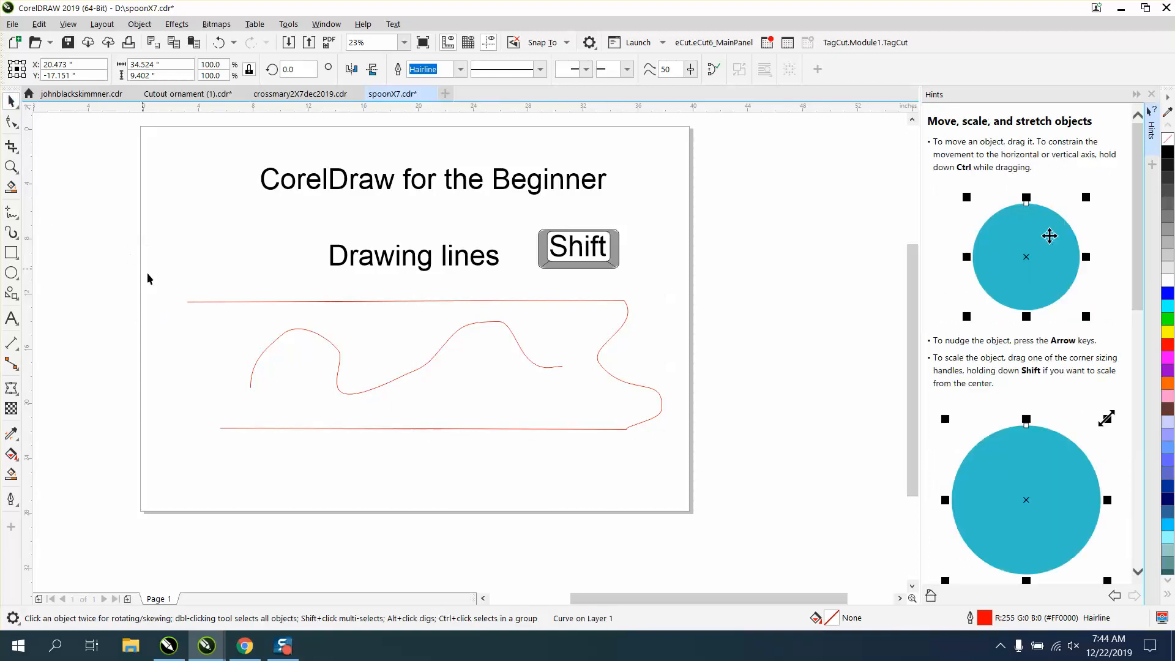
key(Delete)
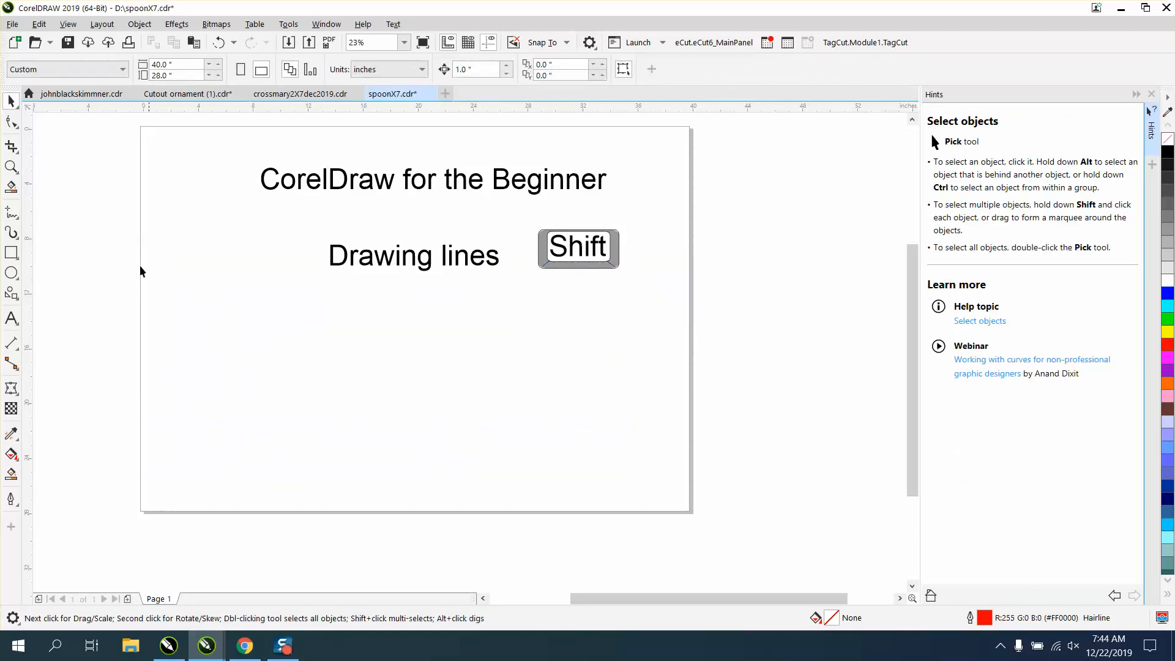
- Draw a closed four-sided shape about 26.2 by 6.7 inches from connected 2-Point Line segments
click(13, 214)
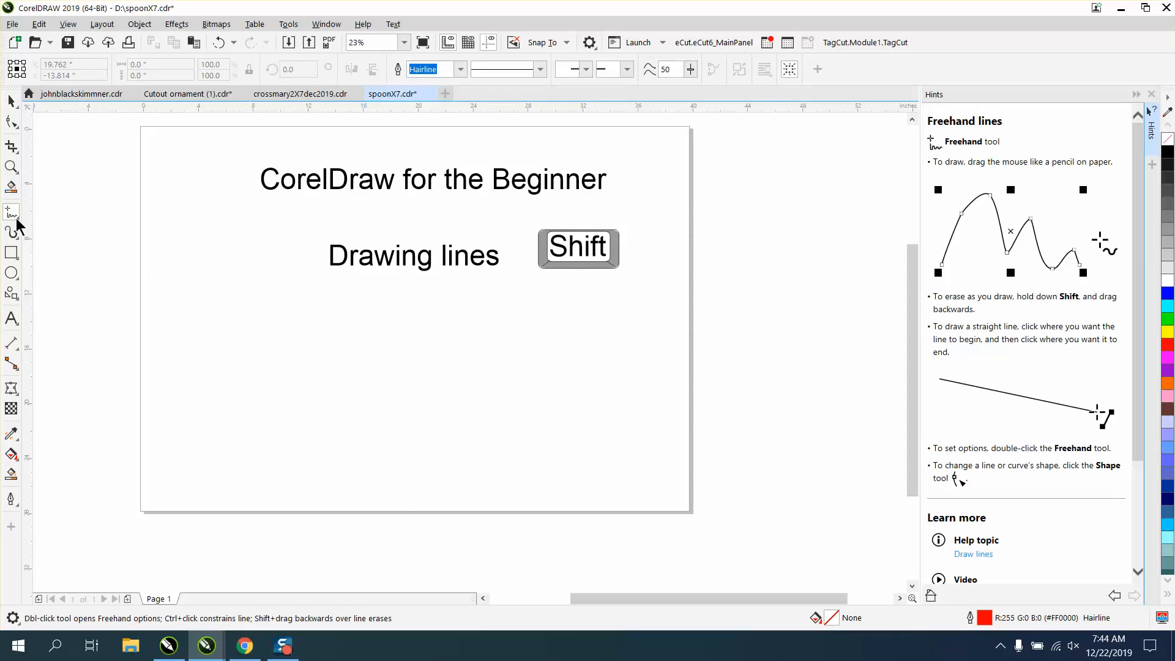
click(17, 221)
click(59, 231)
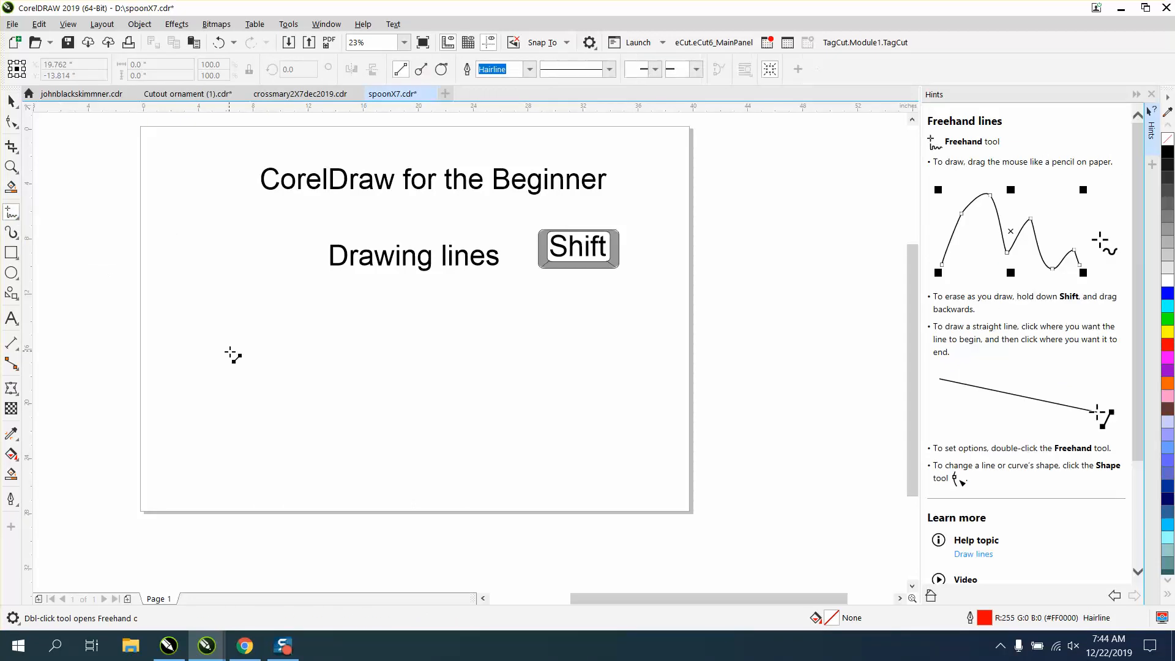
mouse_move(230, 351)
mouse_down()
mouse_move(583, 353)
mouse_move(589, 410)
mouse_up()
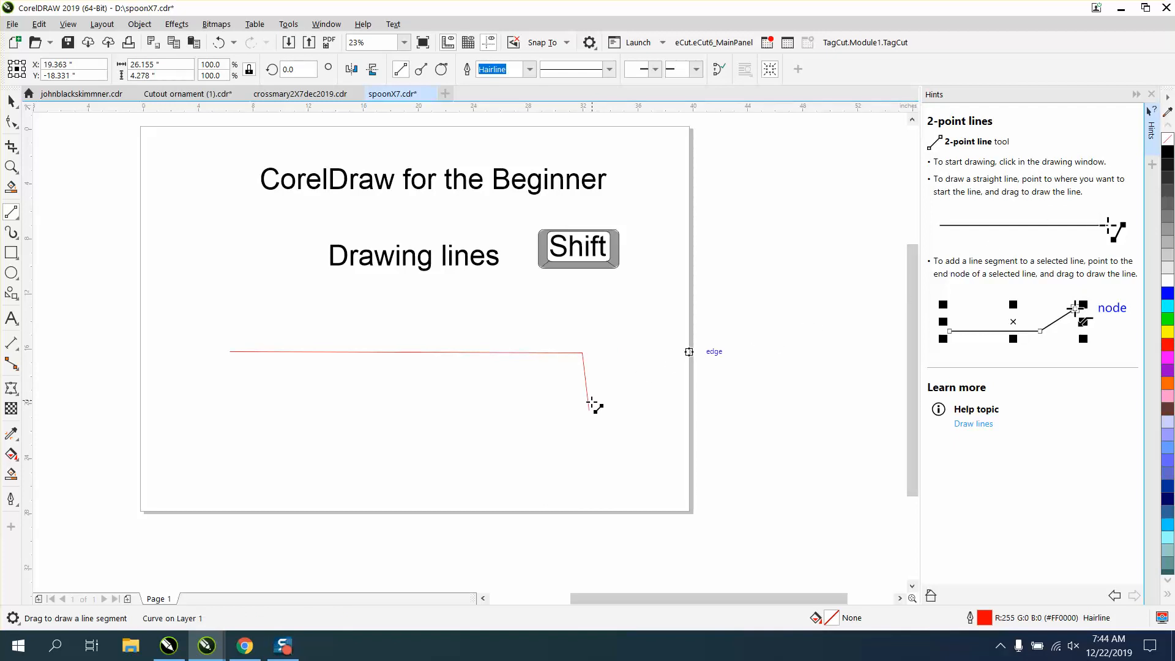
drag(230, 352, 589, 411)
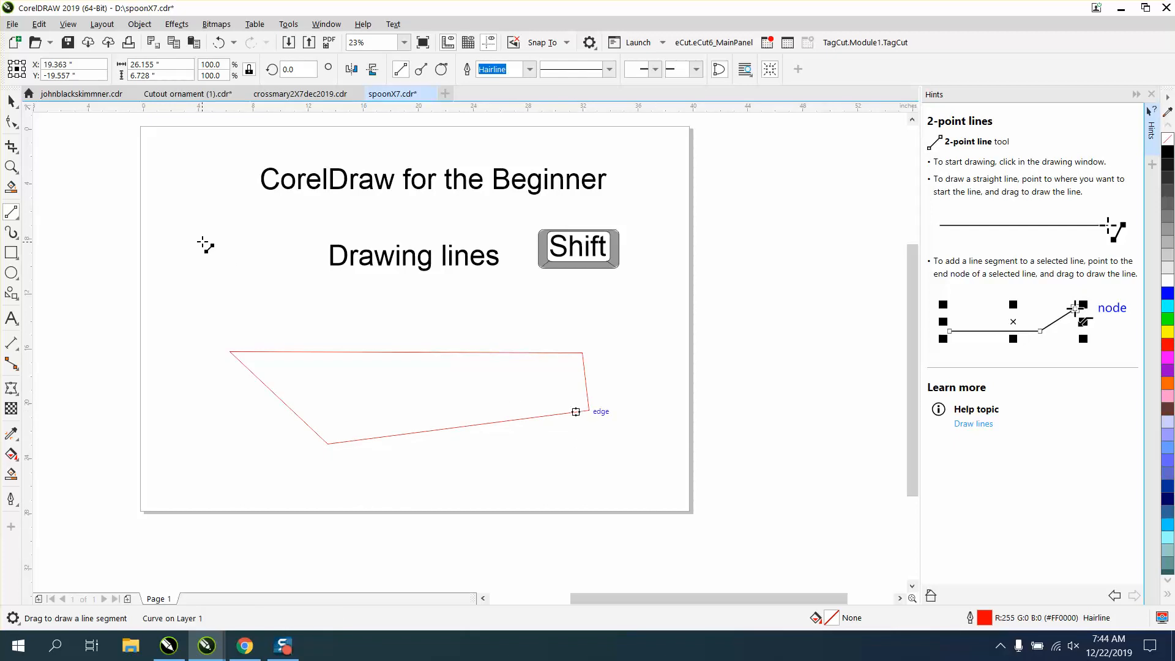
- Draw a vertical 2-point line about 14.9 inches long, one horizontal line crossing it and a second about 19.1 inches long beside that
drag(197, 219, 198, 422)
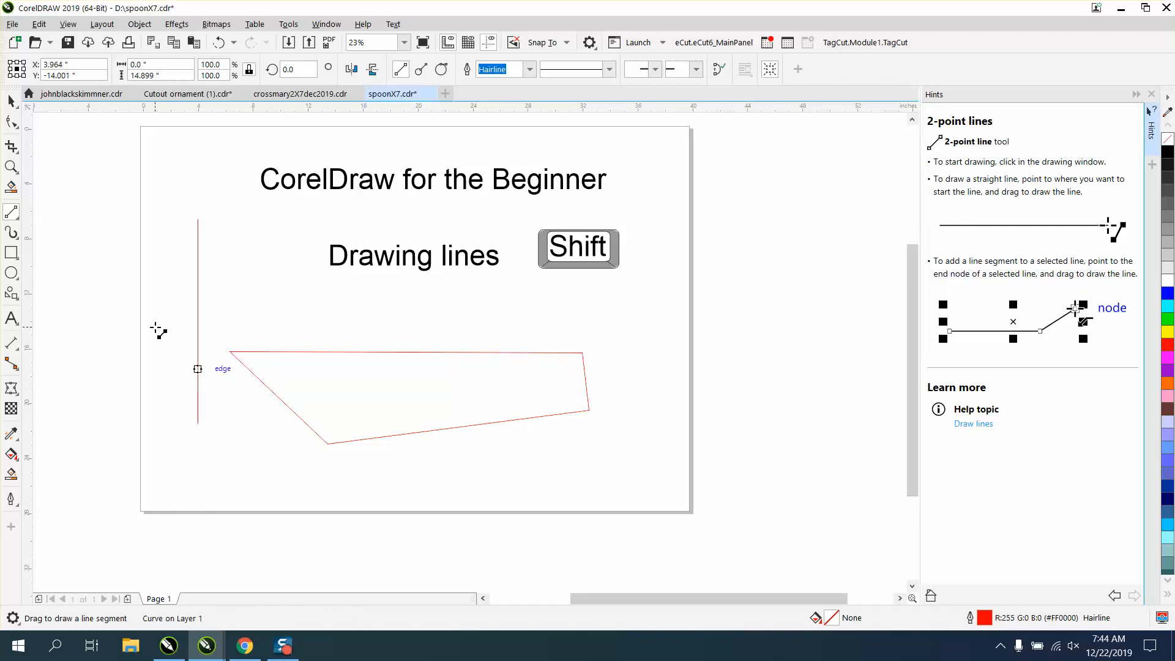
drag(168, 330, 385, 330)
drag(400, 330, 666, 344)
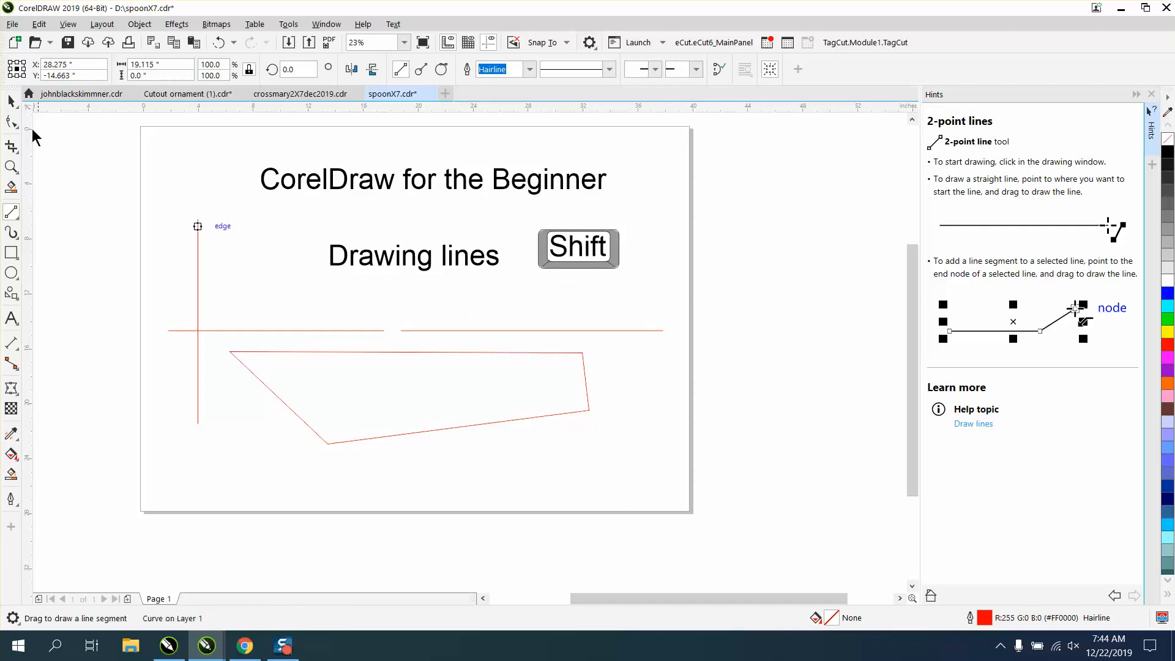
- Delete the vertical line, both horizontal lines and the four-sided shape
click(11, 101)
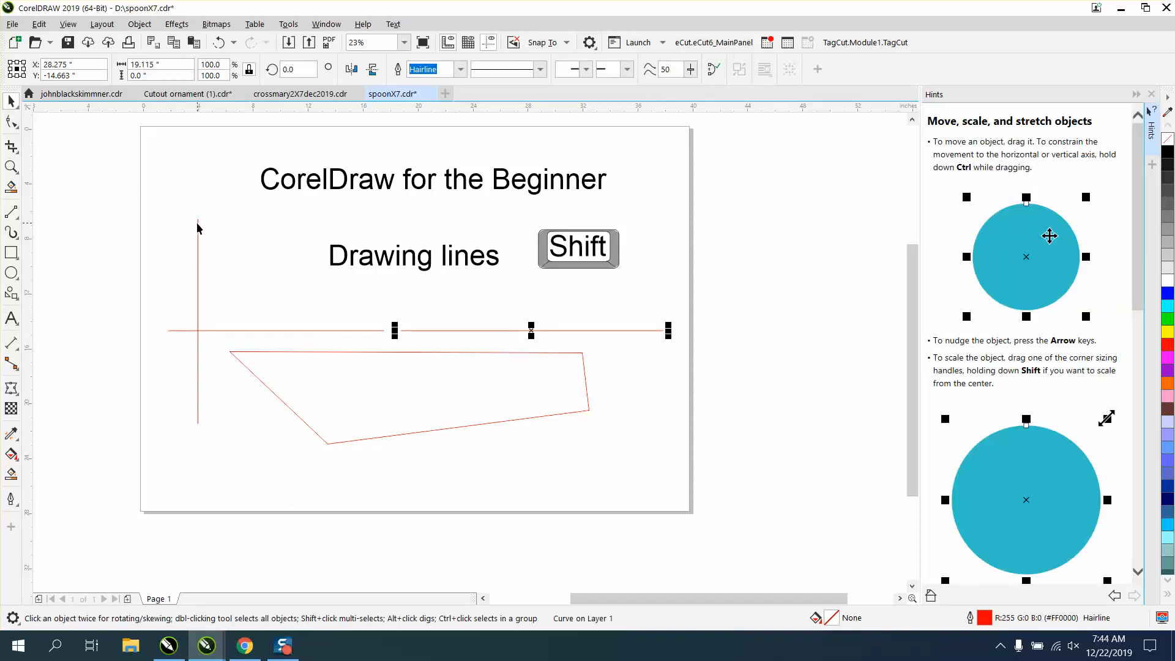
click(198, 228)
key(Delete)
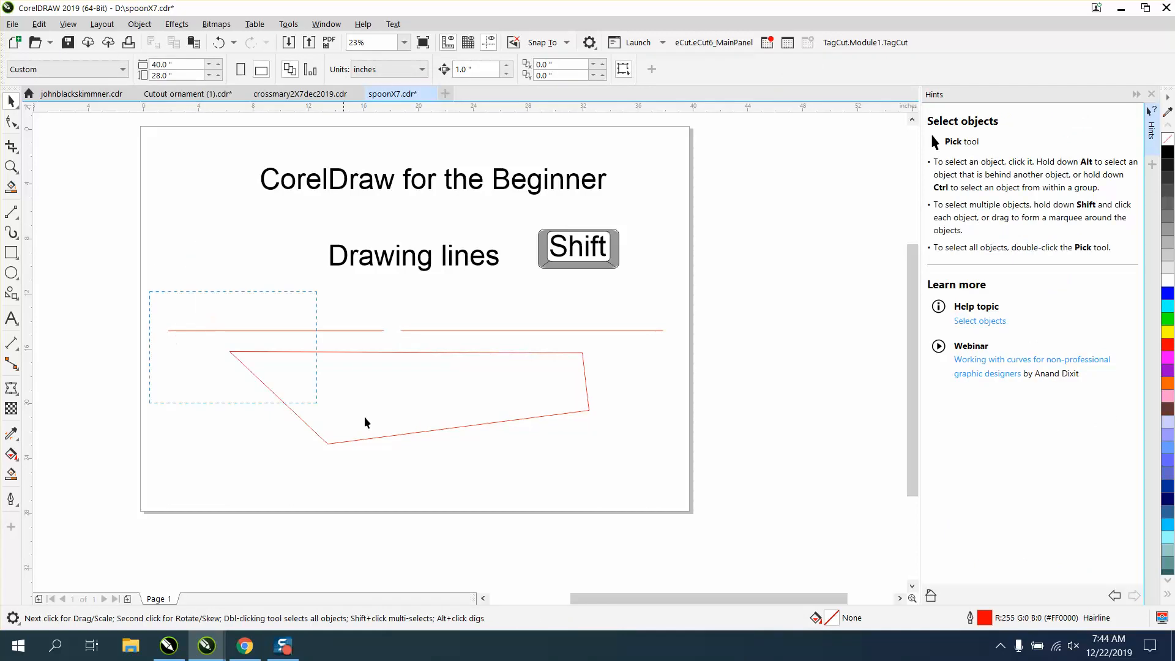
drag(699, 459, 698, 460)
key(Delete)
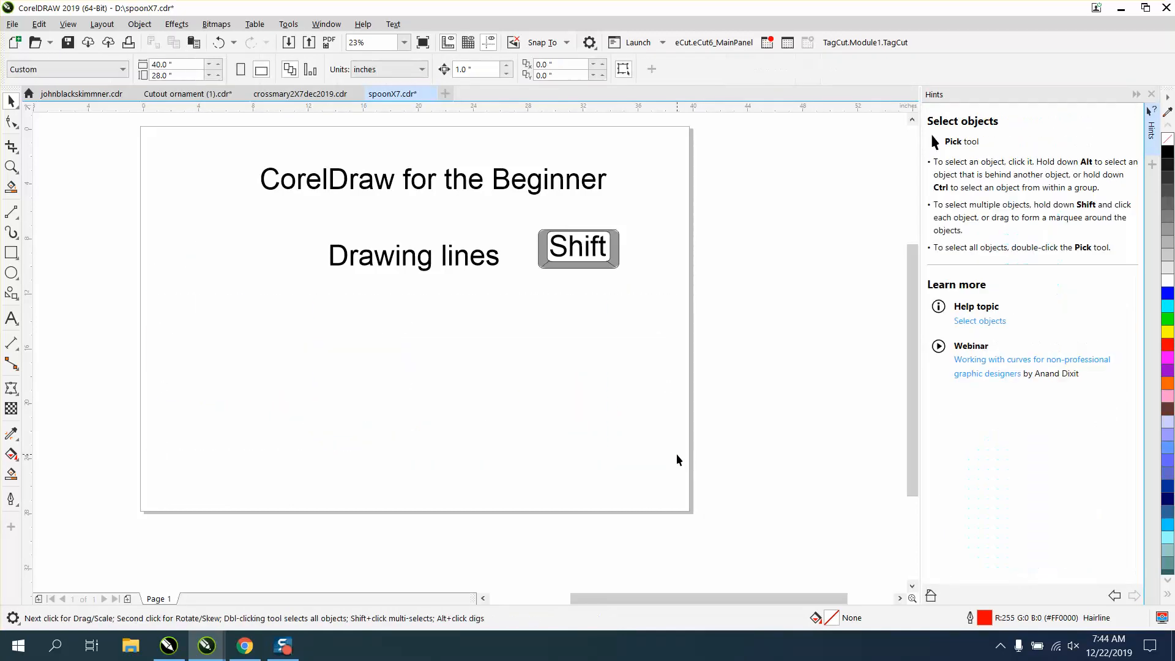
- Draw an open Bézier curve of several curved segments, about 19.8 by 10 inches, below the "Drawing lines" text
click(15, 215)
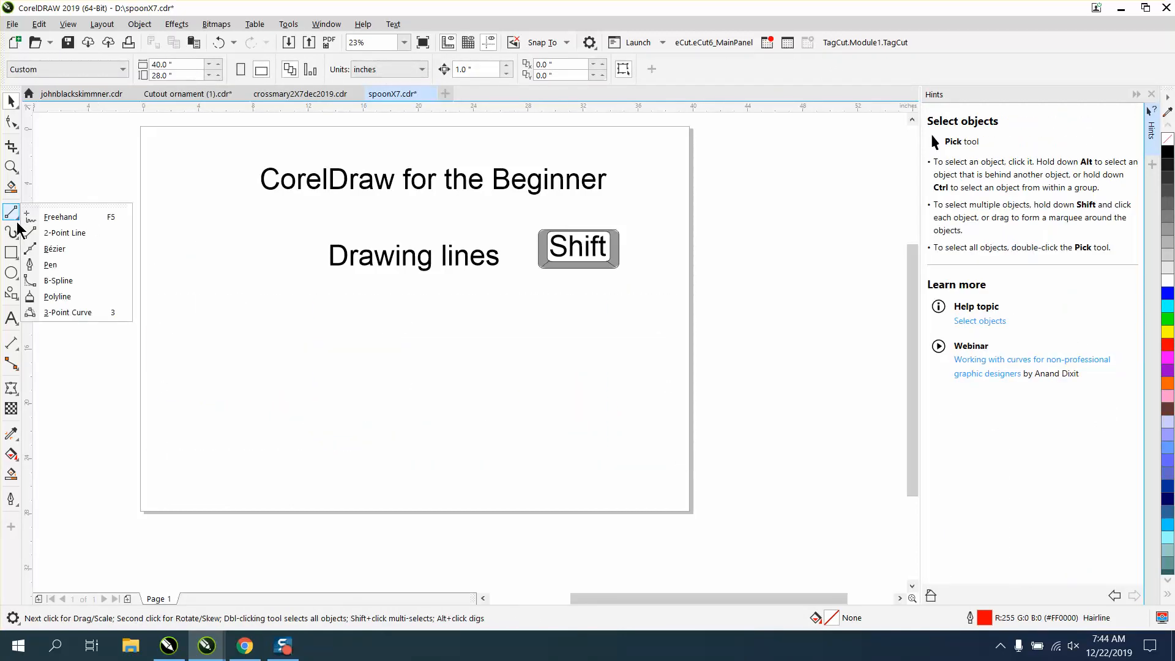
click(55, 251)
drag(246, 365, 374, 343)
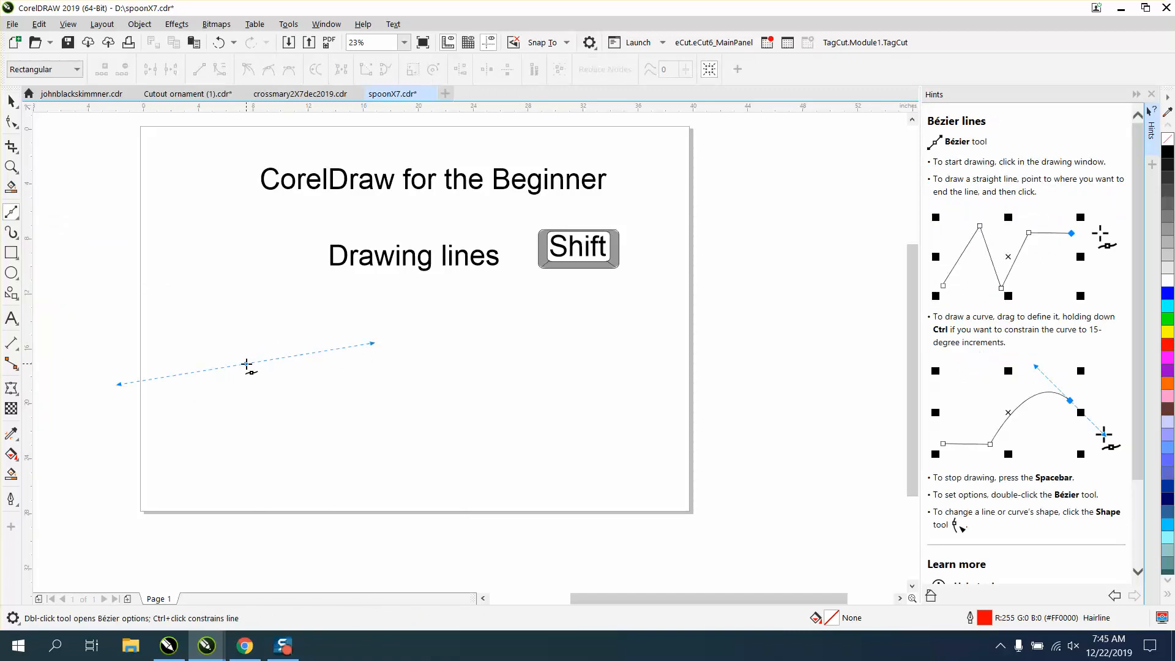
drag(333, 377, 398, 336)
click(359, 314)
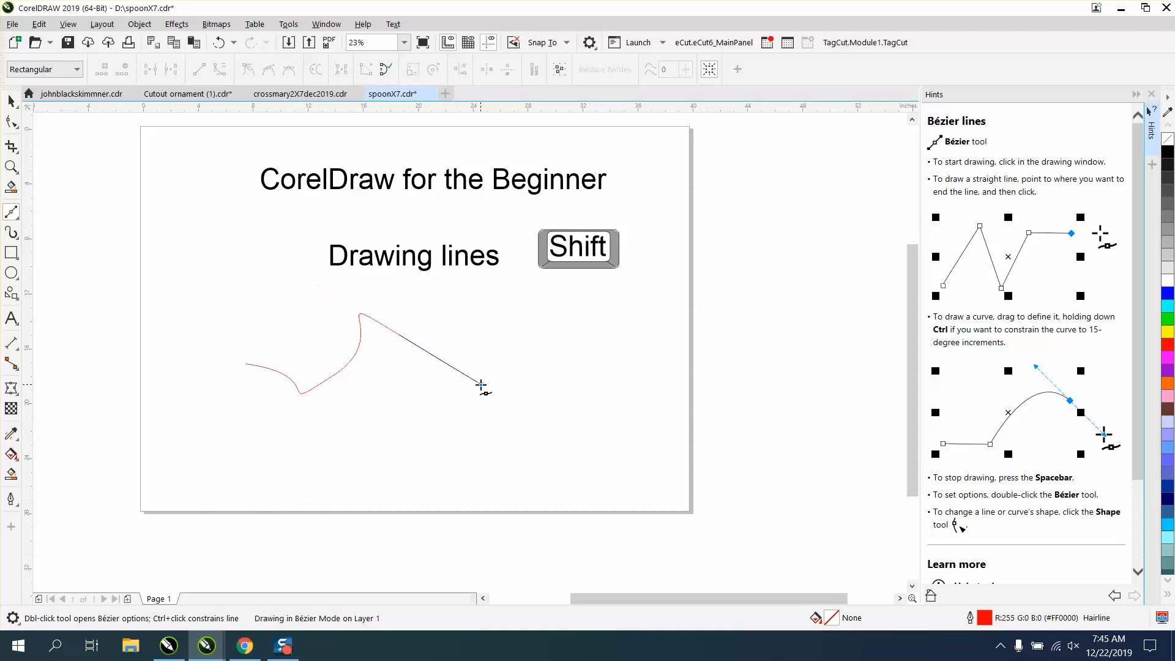
drag(482, 385, 519, 454)
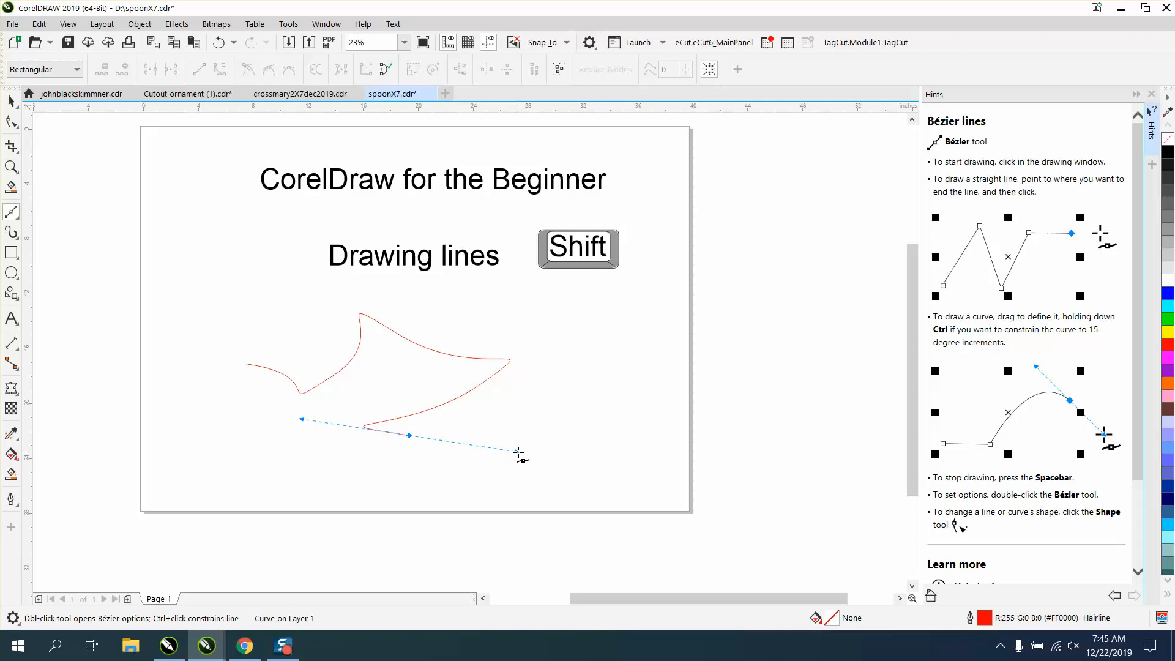
click(518, 452)
- Delete the Bézier curve
click(11, 101)
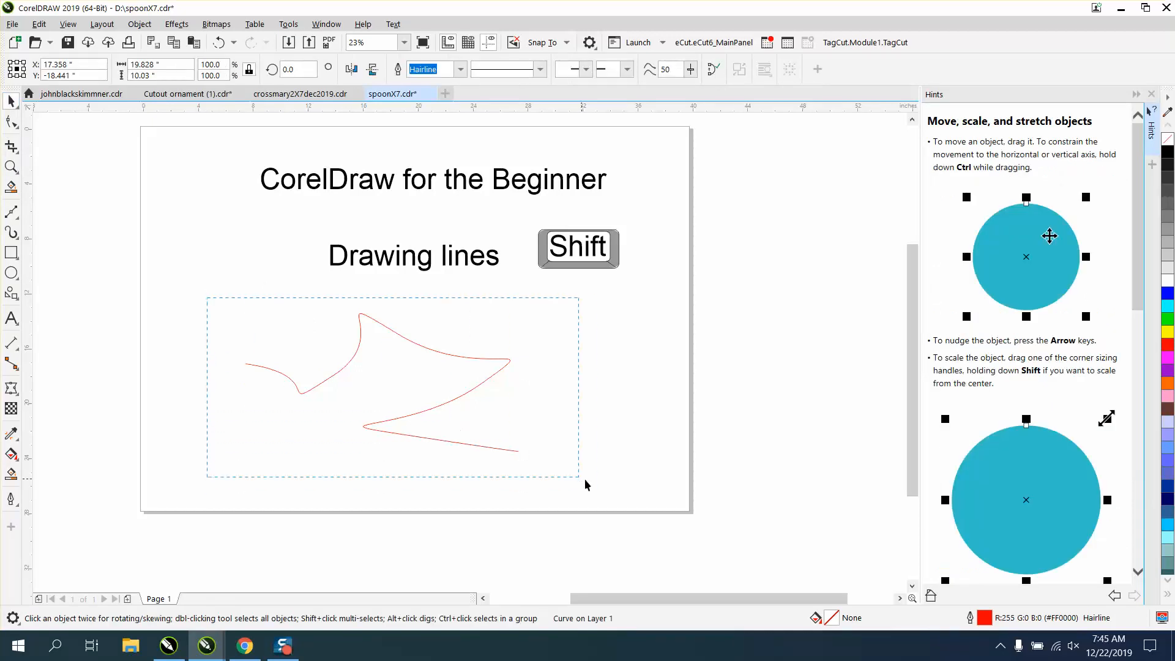
key(Delete)
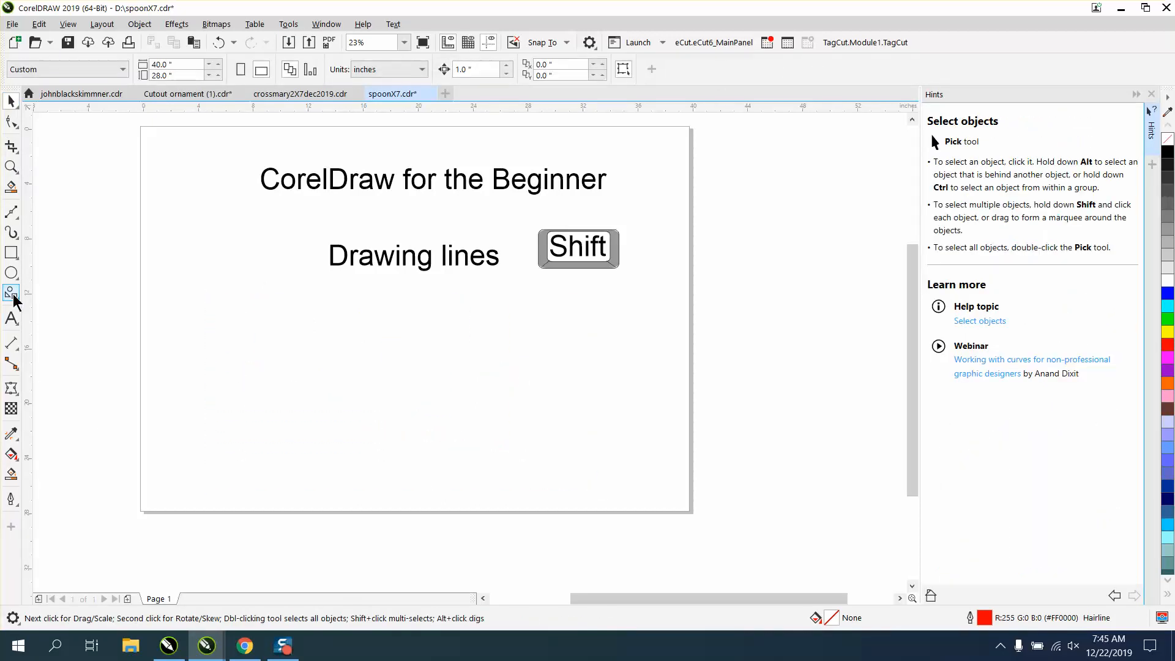
- Draw an open Pen tool curve of several curved segments, about 28 by 6 inches, below the "Drawing lines" text
click(17, 220)
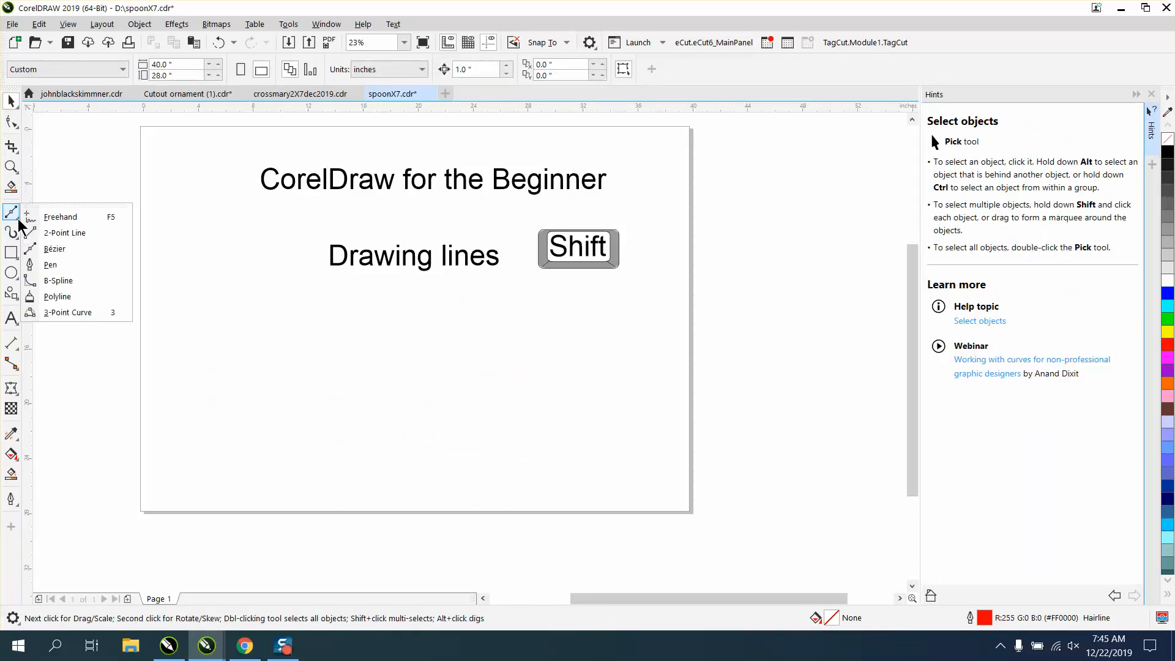
click(48, 264)
drag(221, 330, 432, 337)
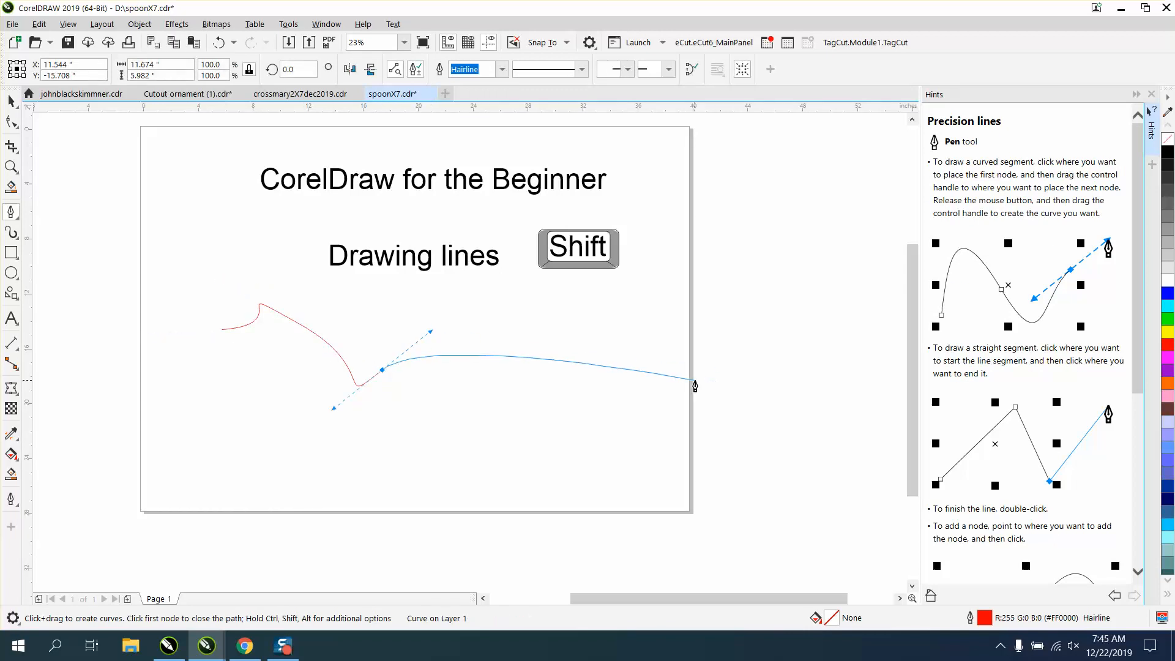
click(608, 378)
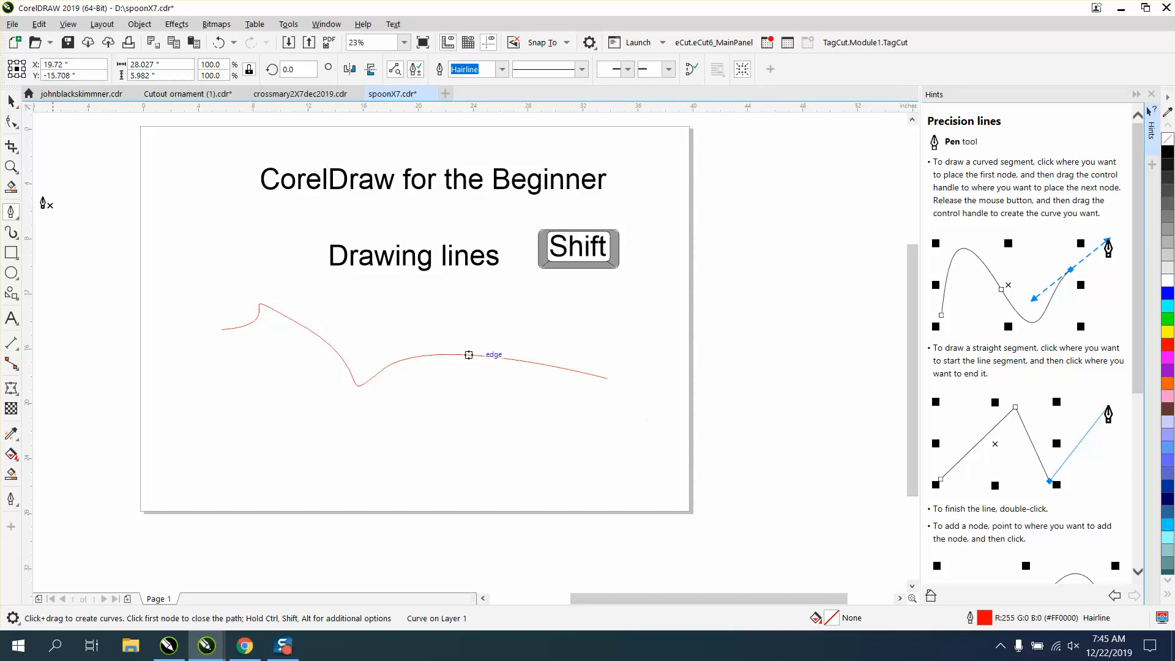
key(Escape)
key(space)
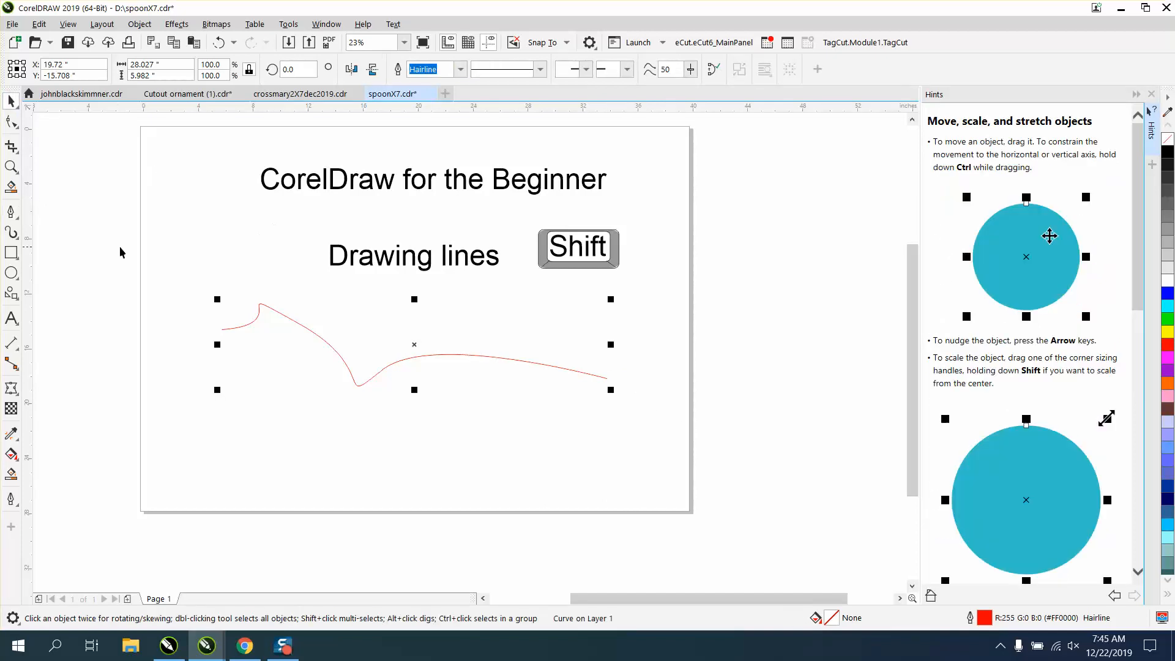
- Remove the second node from the Pen curve's start with the Shape tool and delete the whole curve
click(11, 121)
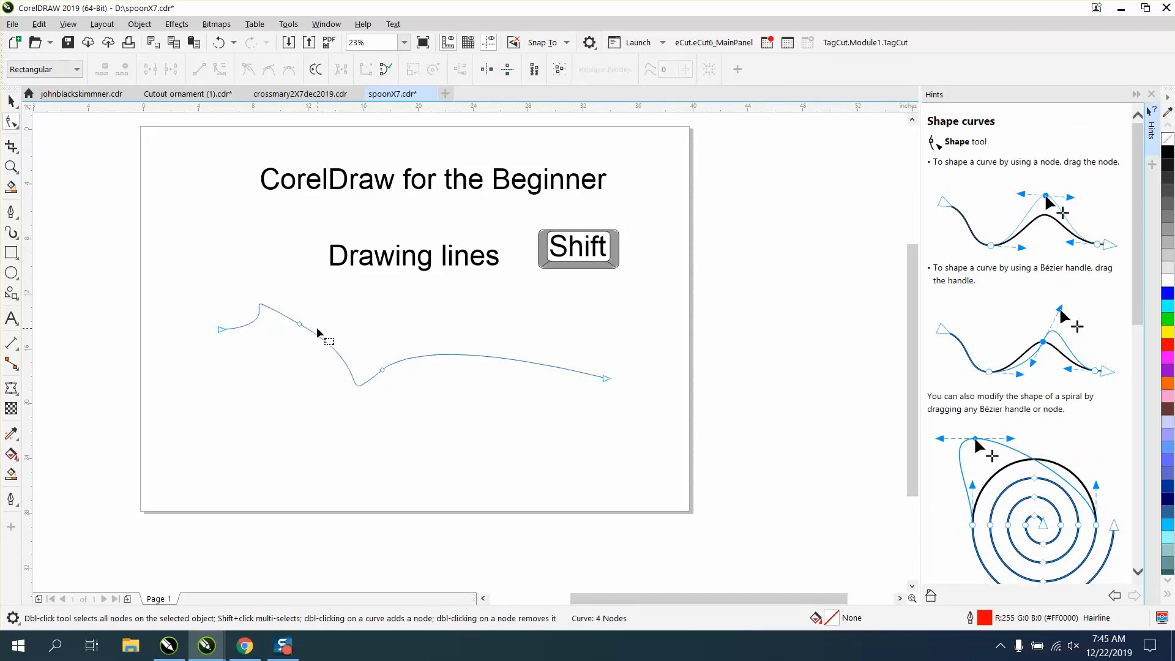
double_click(299, 324)
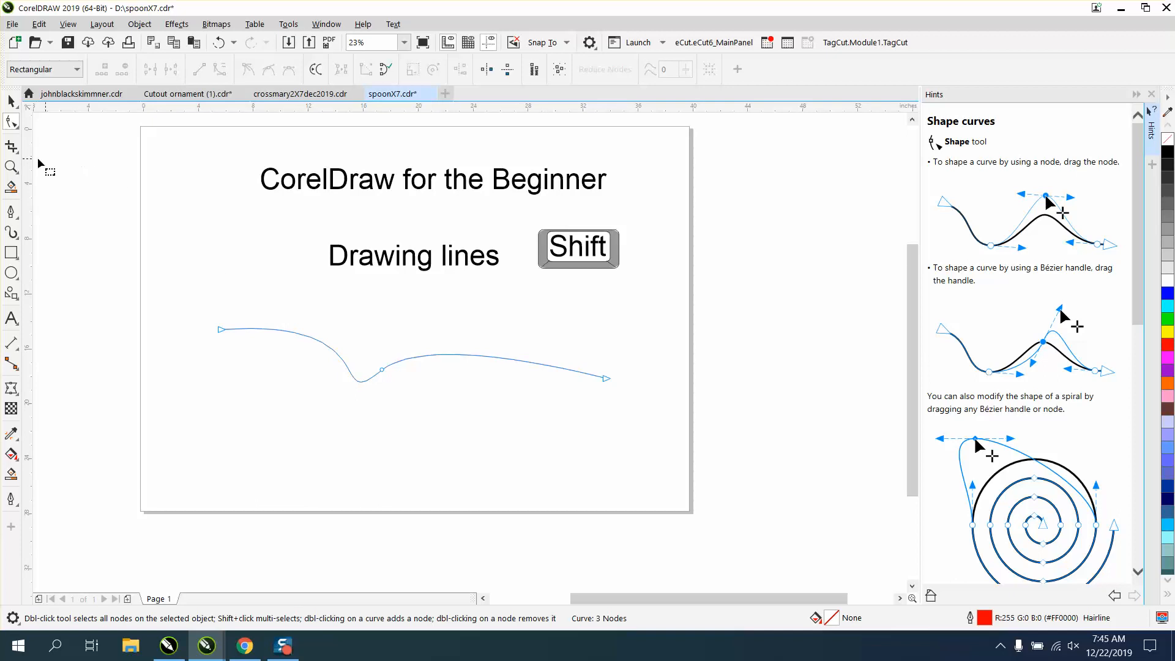
key(space)
drag(184, 289, 679, 452)
key(Delete)
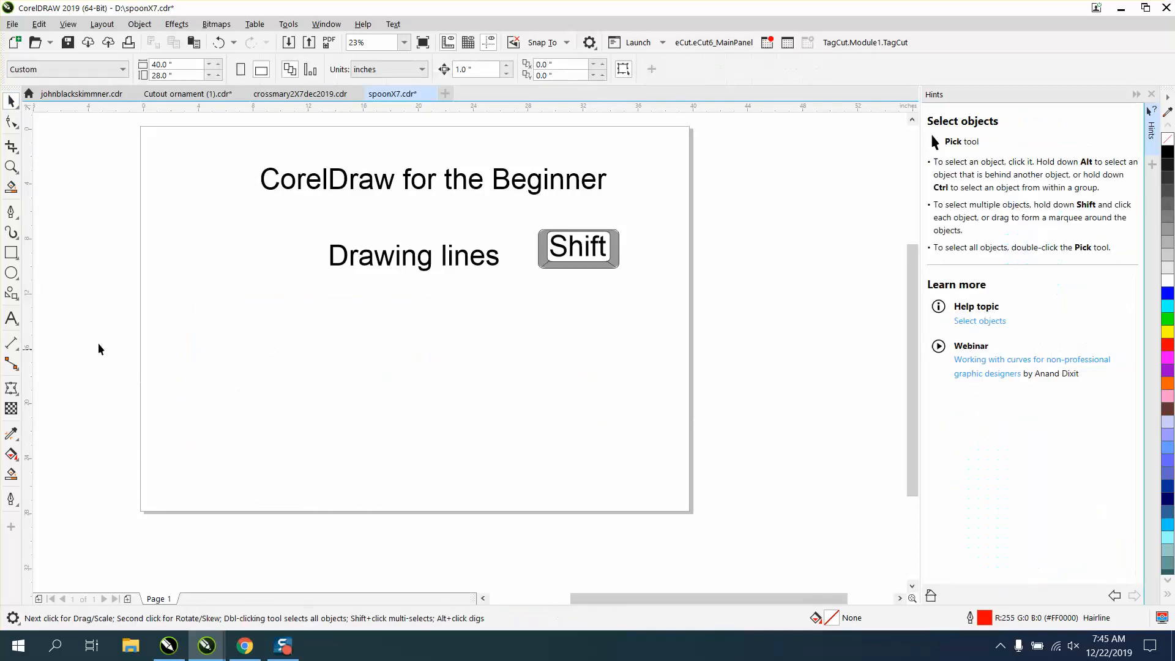
- Draw an open B-spline that loops around and ends near its start, about 39.1 by 12.7 inches, extending past the page's edge
click(14, 214)
click(17, 217)
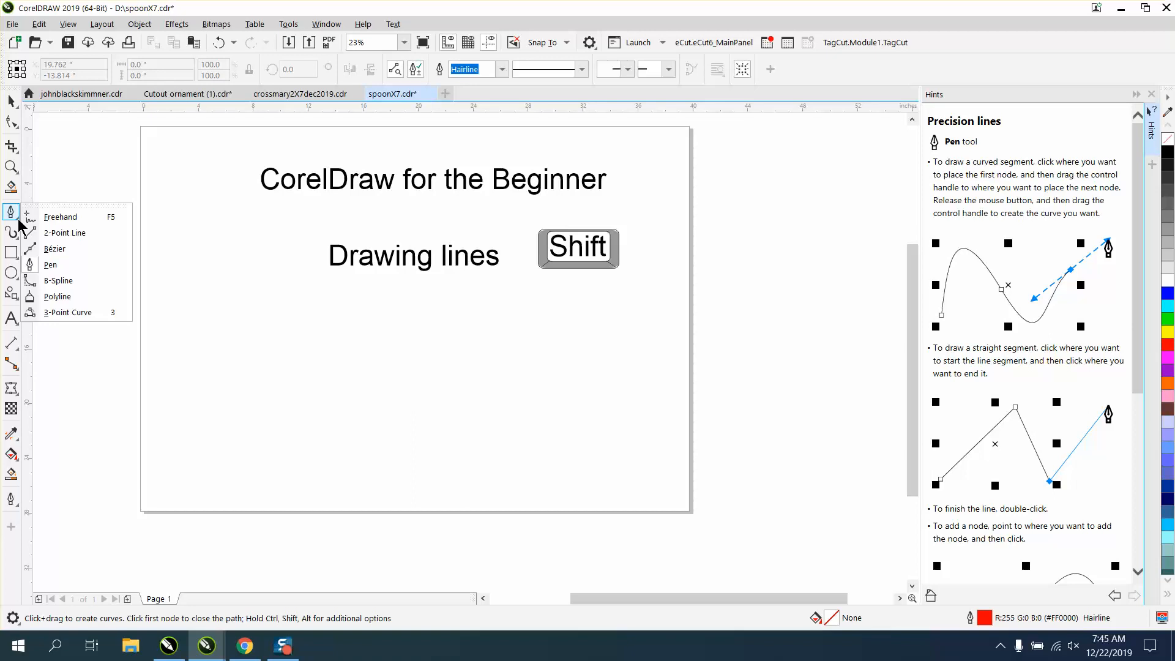
click(58, 281)
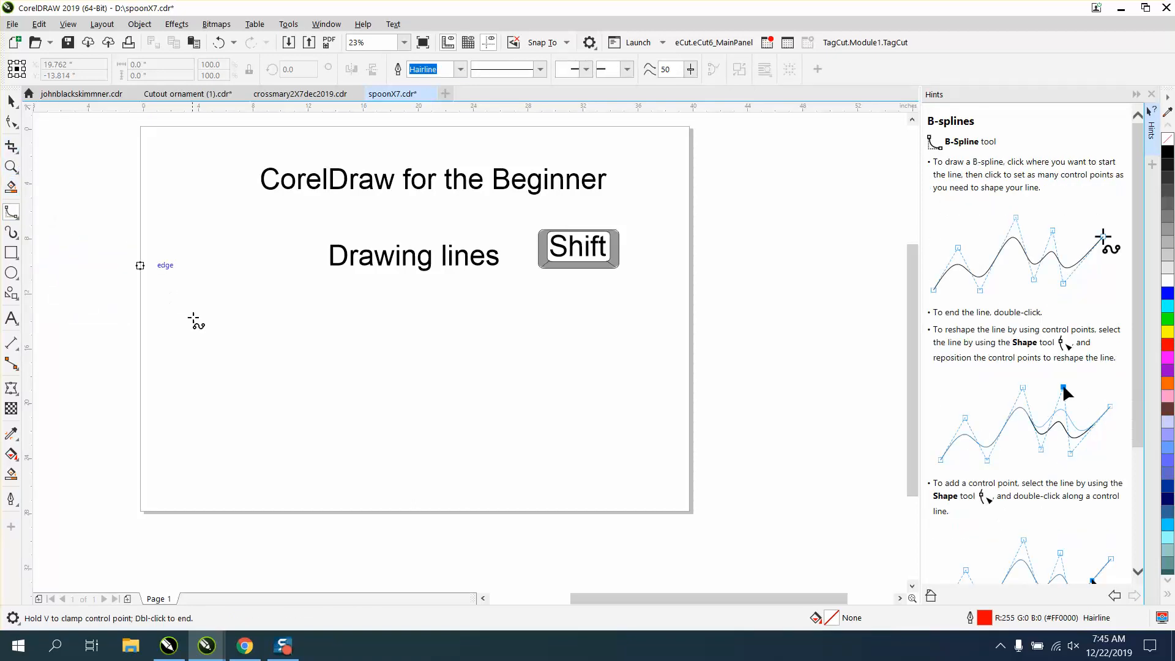
click(231, 380)
click(374, 353)
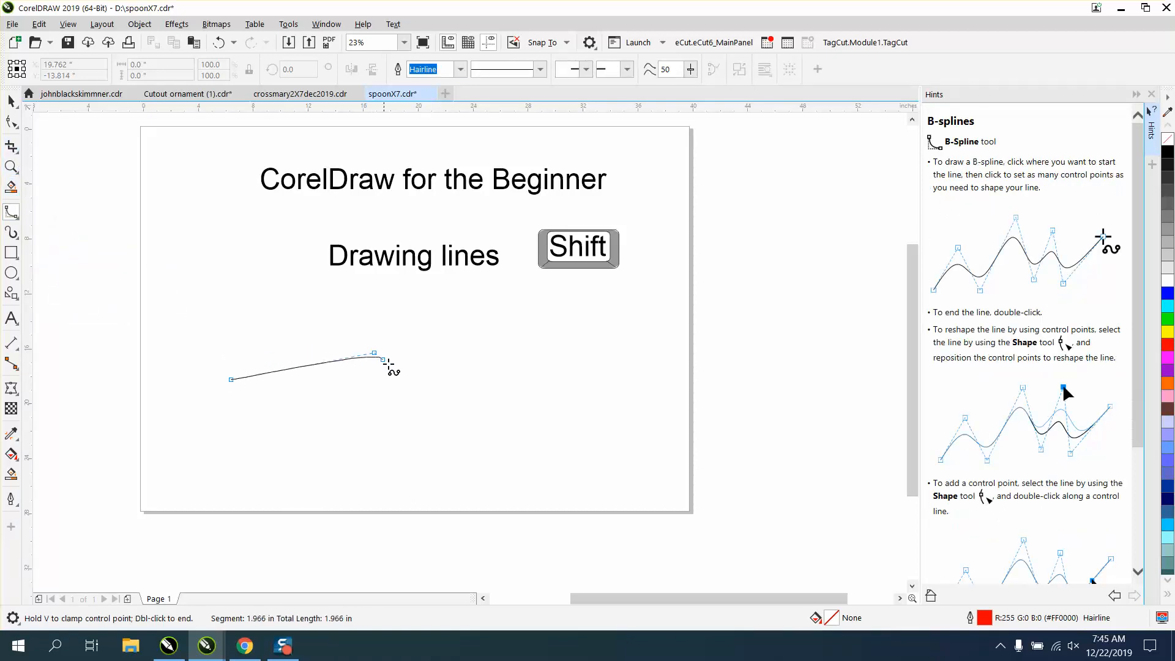
click(463, 451)
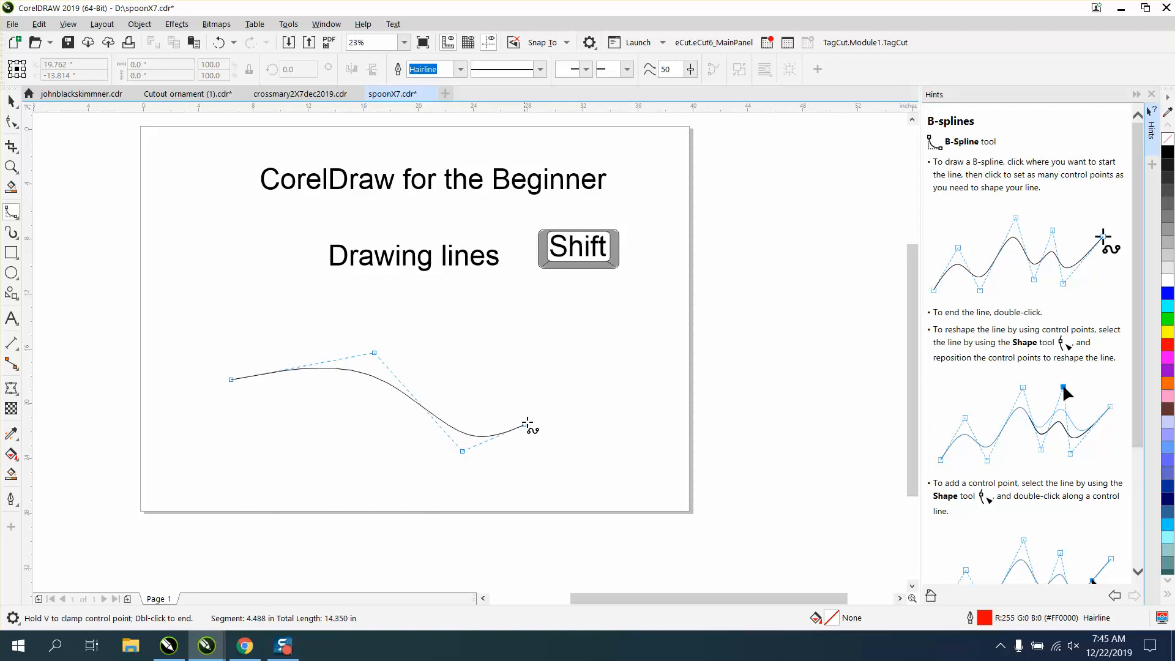
click(592, 359)
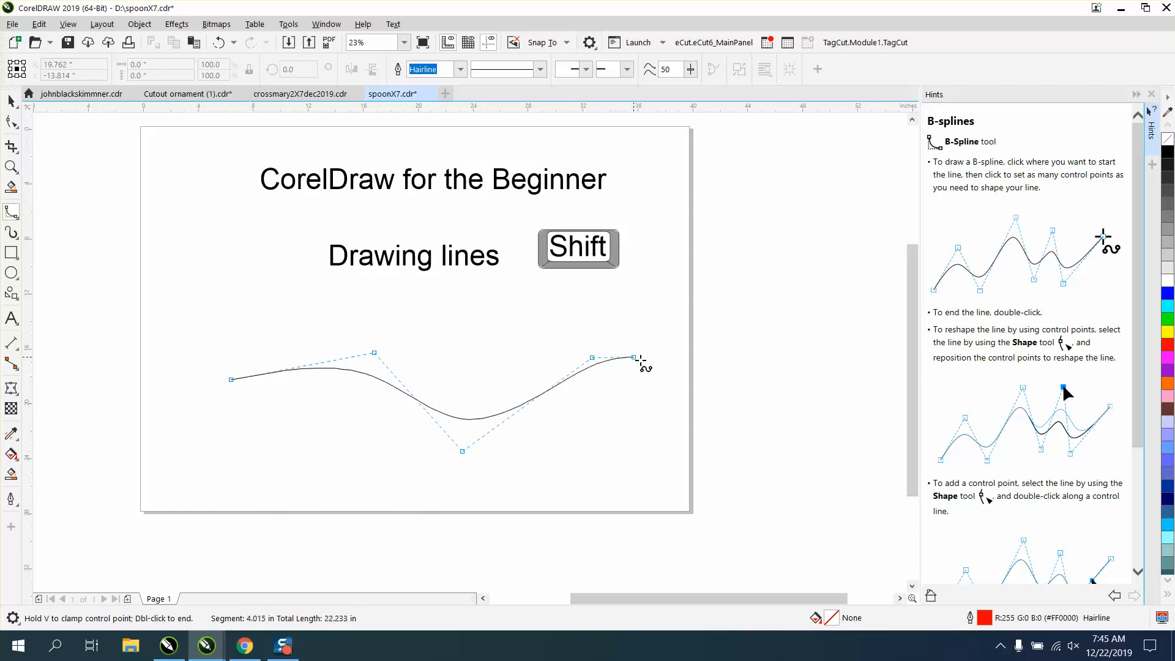
click(770, 417)
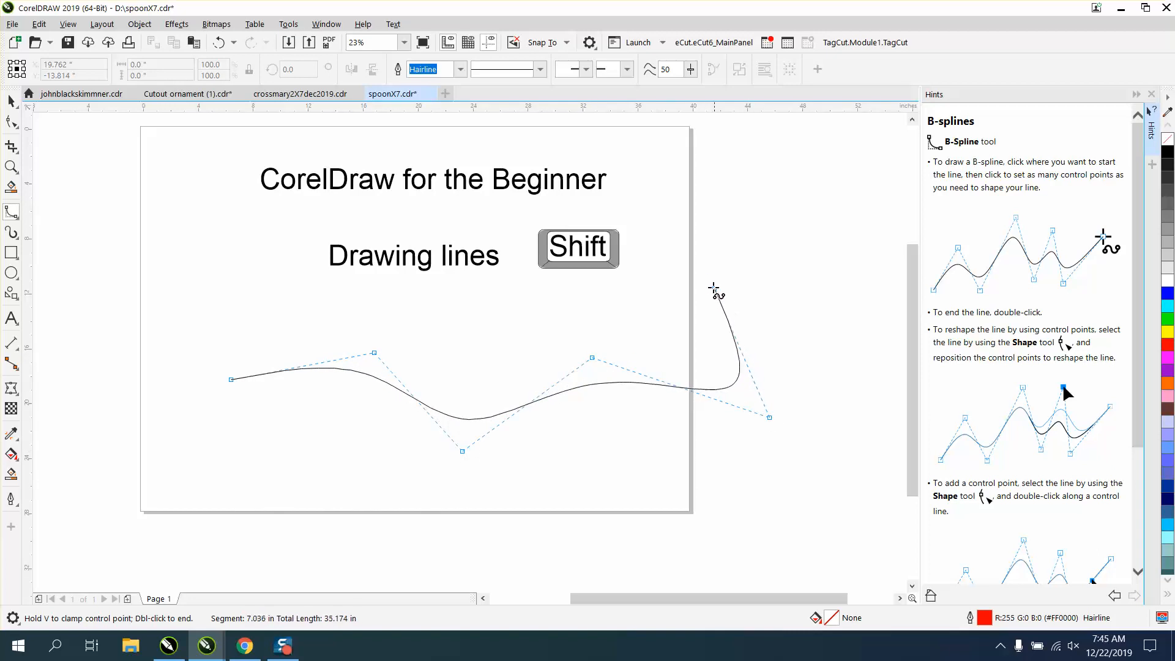
click(699, 273)
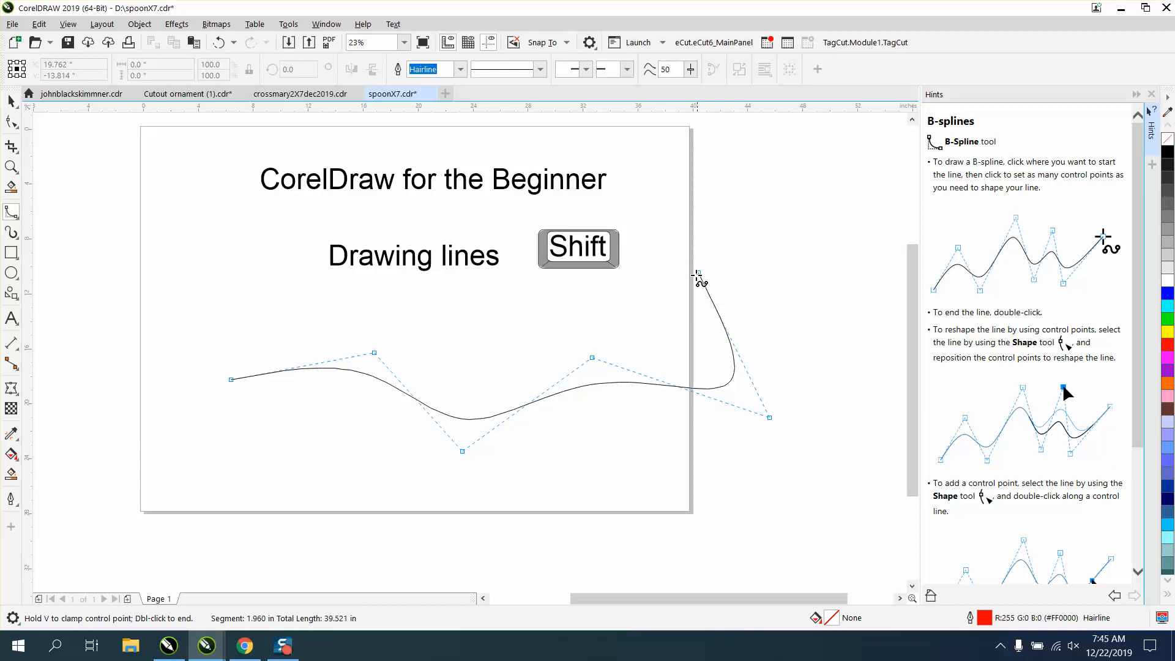
click(533, 354)
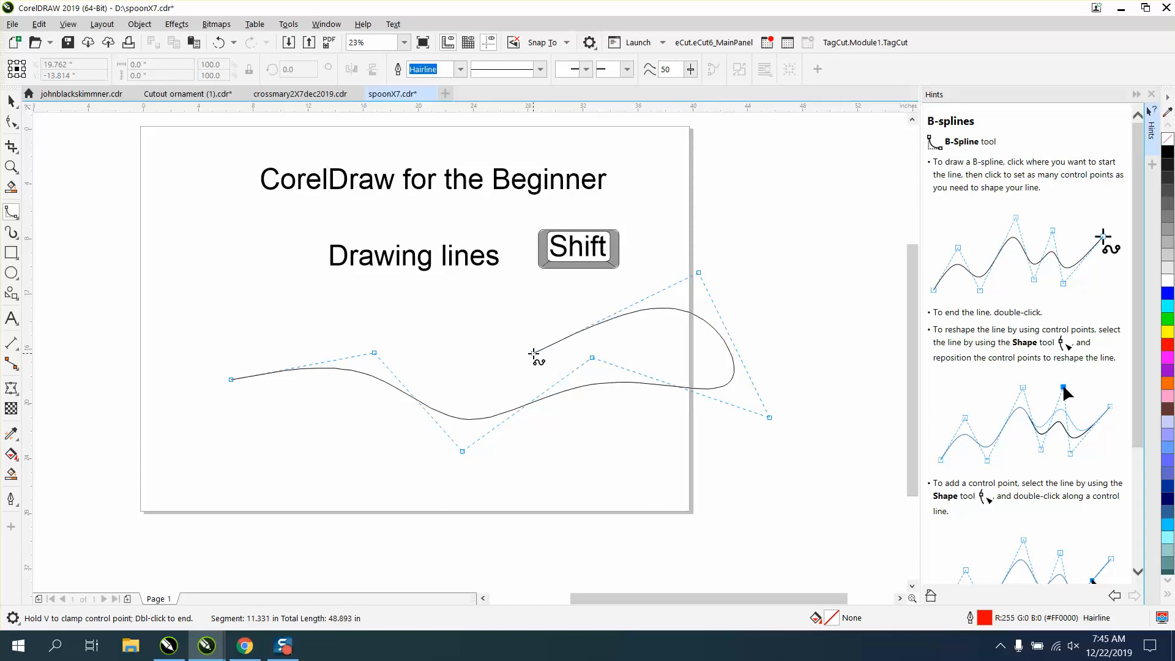
click(365, 305)
click(186, 200)
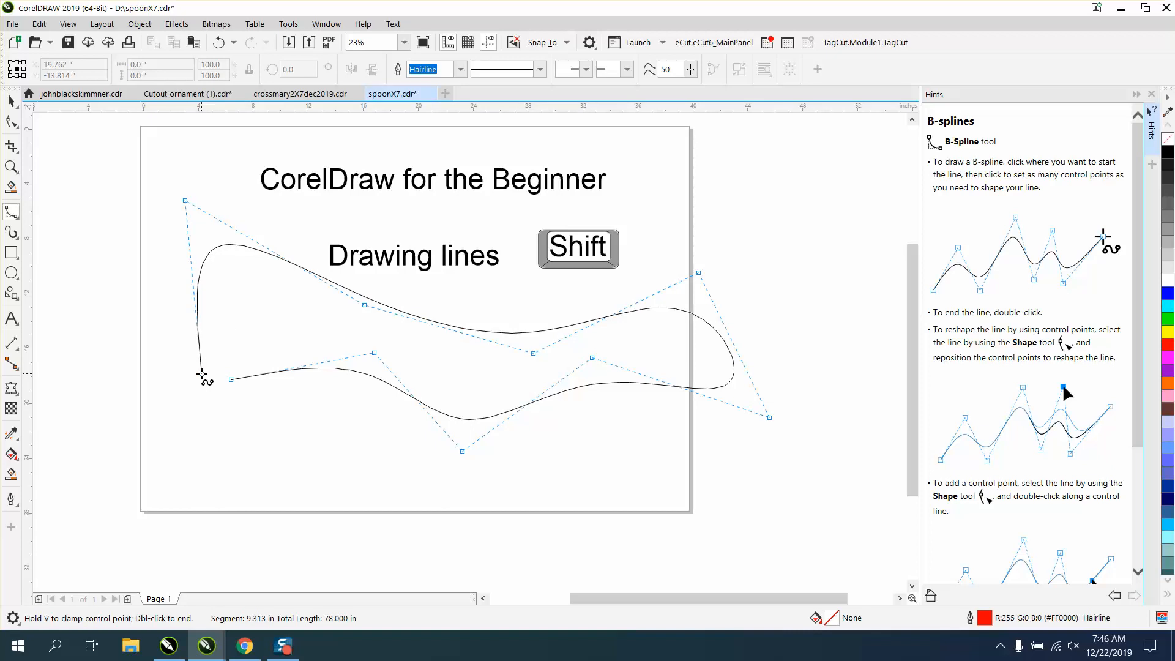
double_click(202, 372)
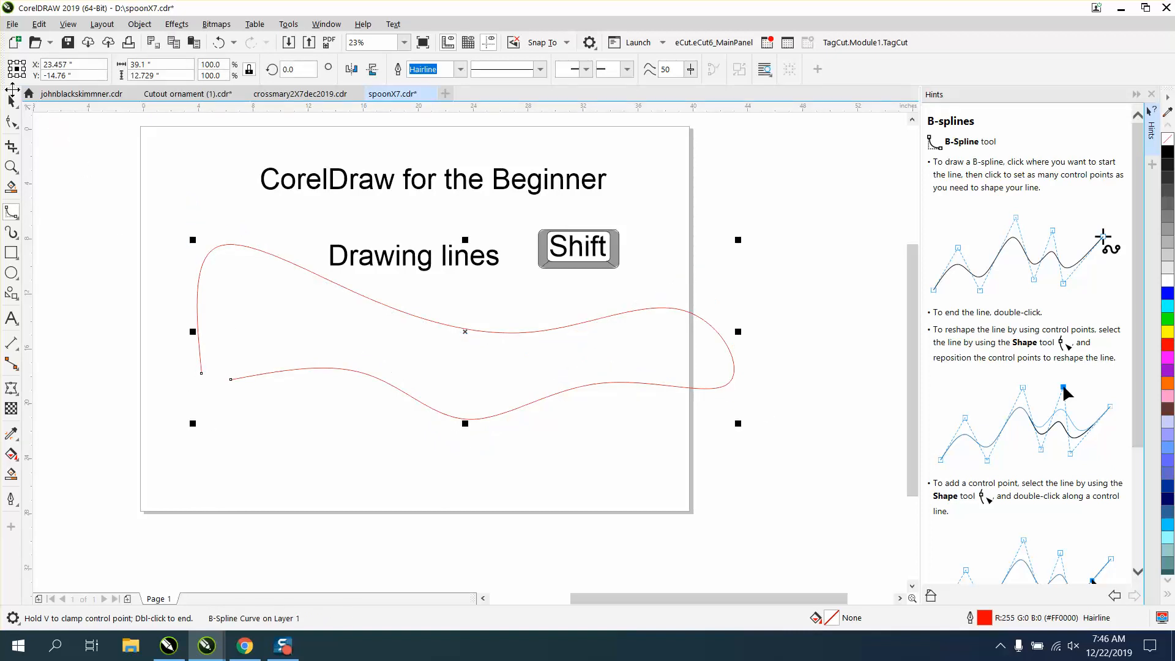
- Delete the B-spline curve
key(Delete)
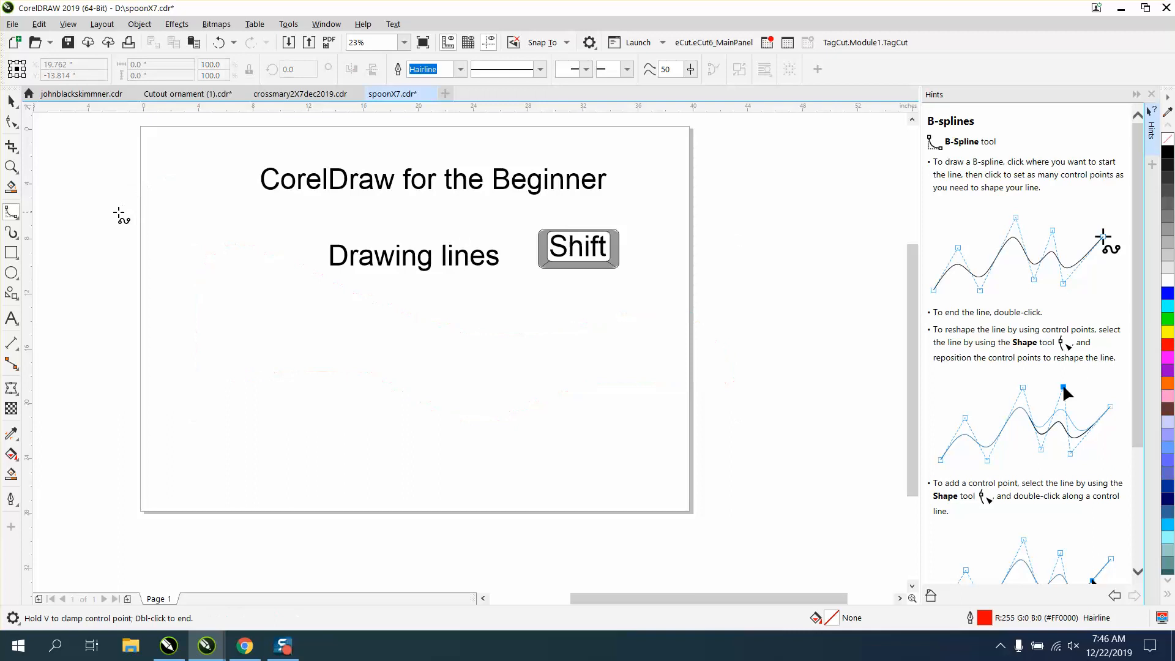
- Draw a polyline about 38.5 by 5.6 inches, combining a straight horizontal segment, a freehand downward arc and further segments past the page's edge
click(20, 220)
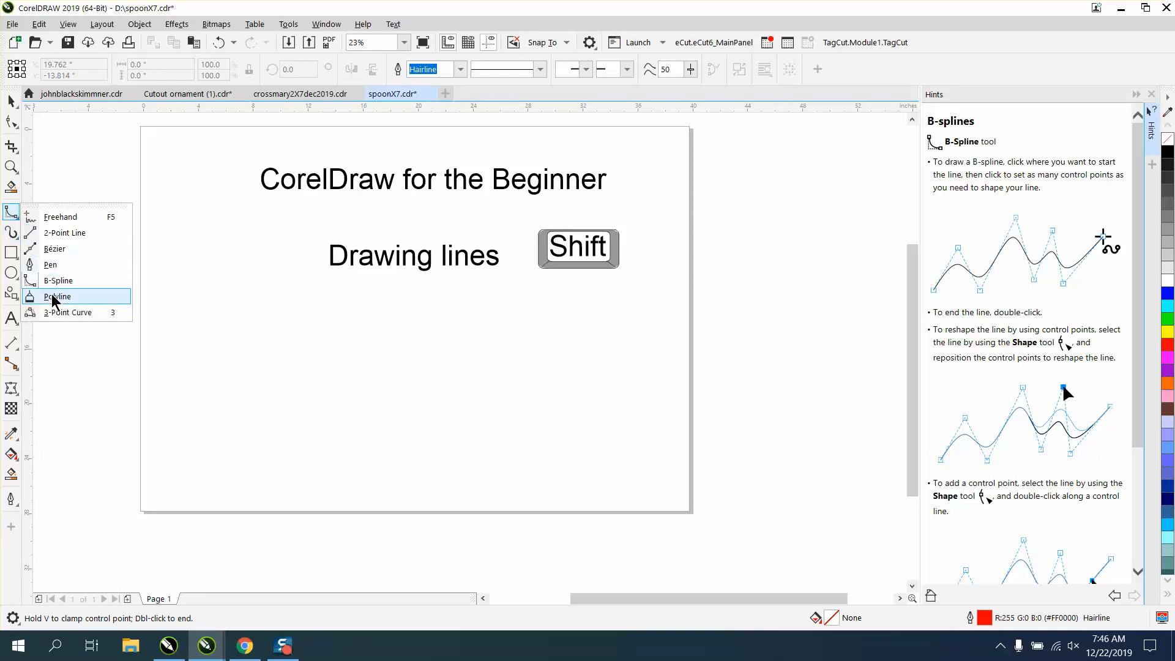
click(57, 297)
click(226, 347)
mouse_move(460, 346)
mouse_down()
mouse_move(493, 394)
mouse_move(530, 406)
mouse_move(556, 402)
mouse_move(600, 343)
mouse_up()
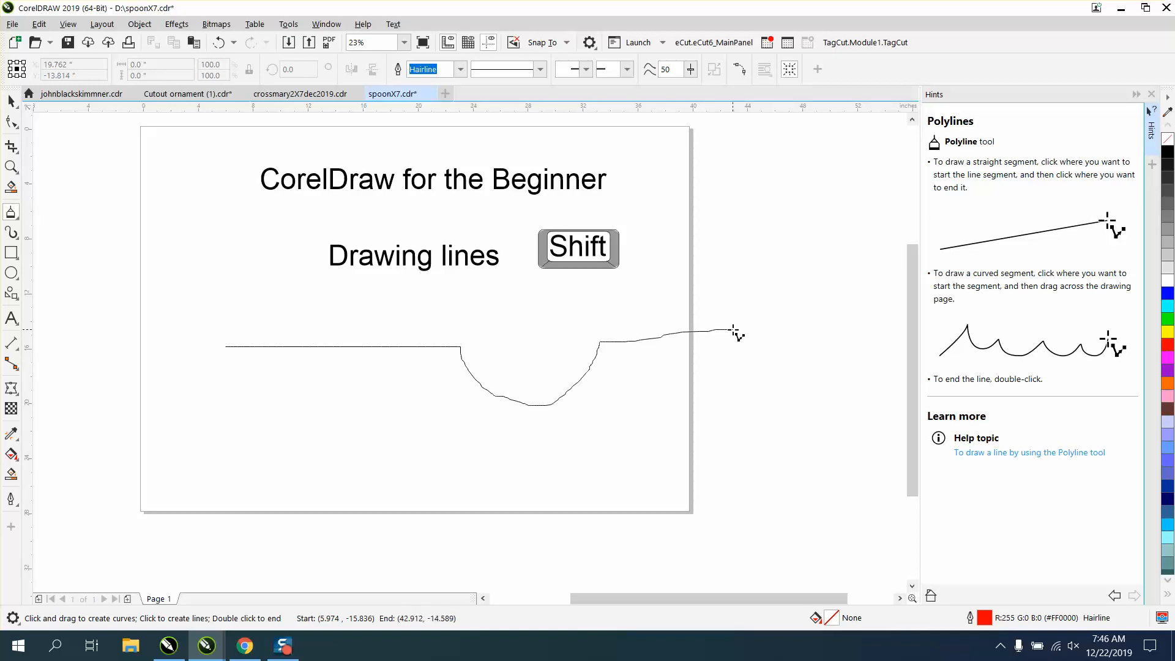
double_click(754, 361)
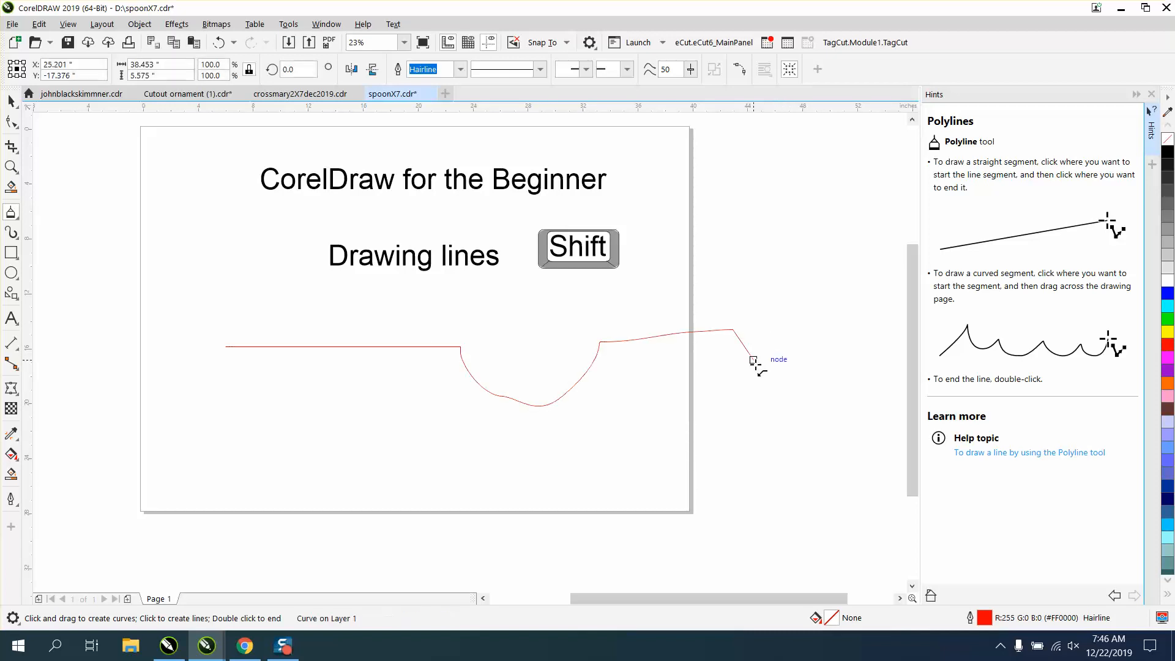
- Delete the polyline
click(11, 101)
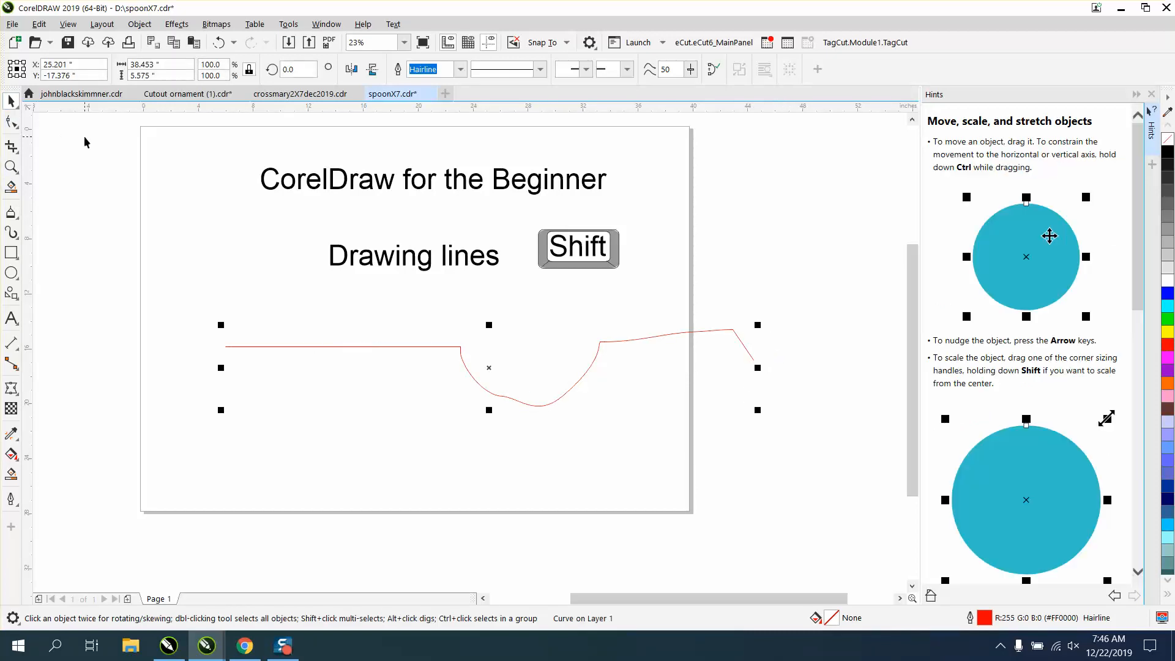
key(Delete)
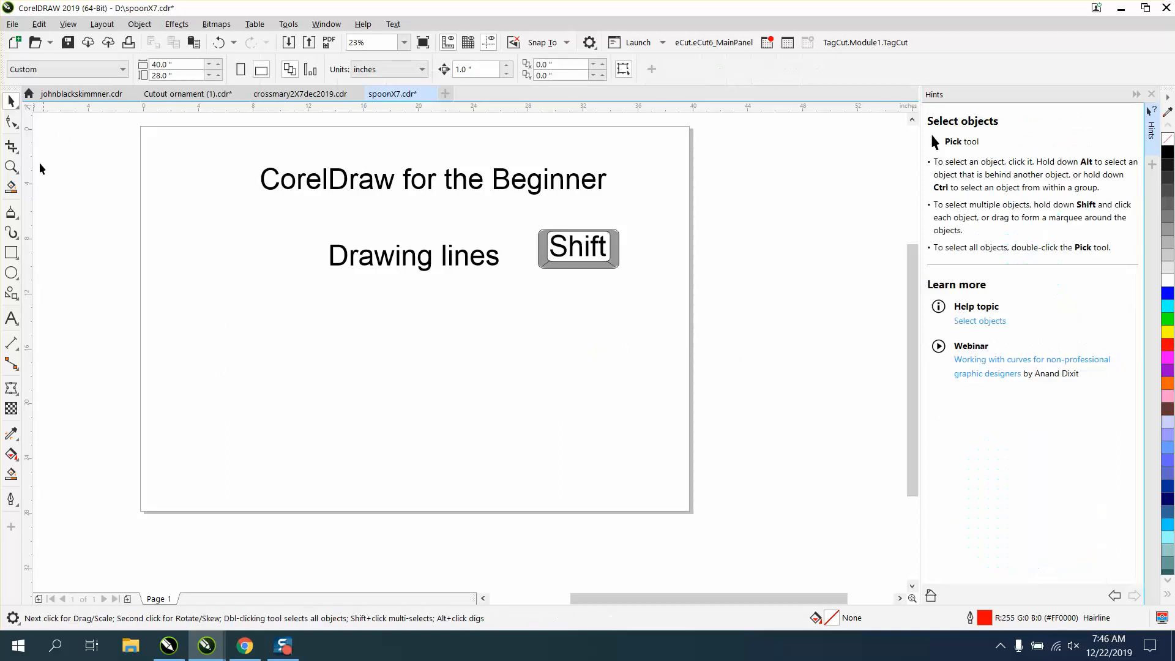
- Draw a 3-point curve about 16.7 by 7.6 inches in the lower part of the page, bulging downward and skewed toward its end point
click(17, 233)
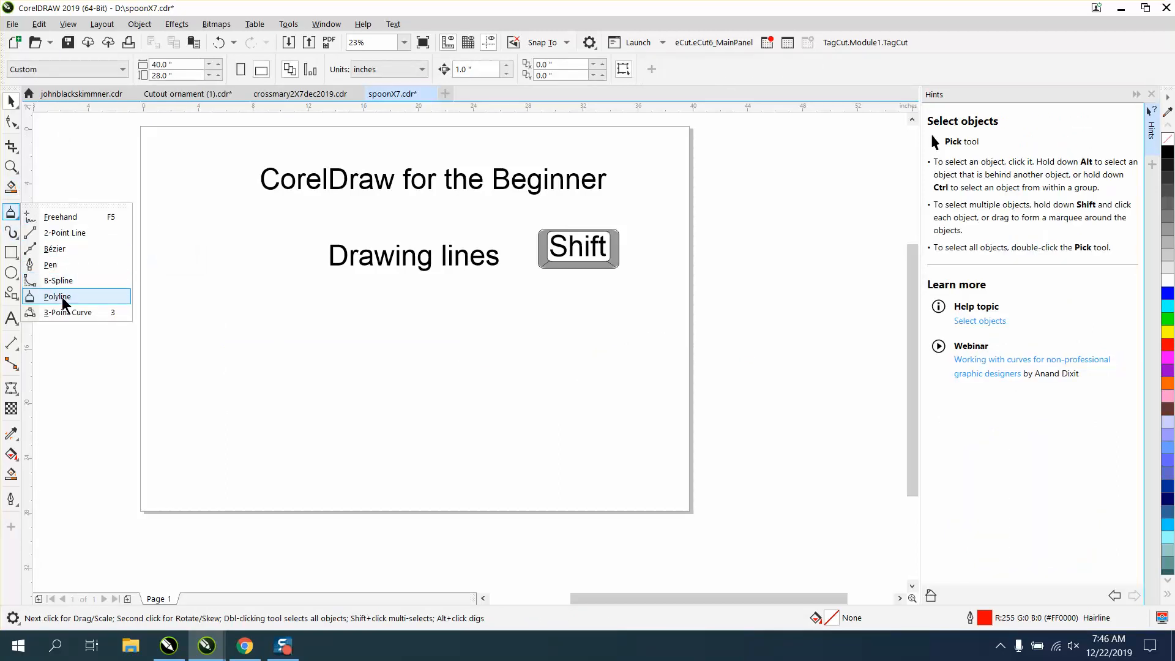
click(64, 312)
drag(270, 375, 492, 367)
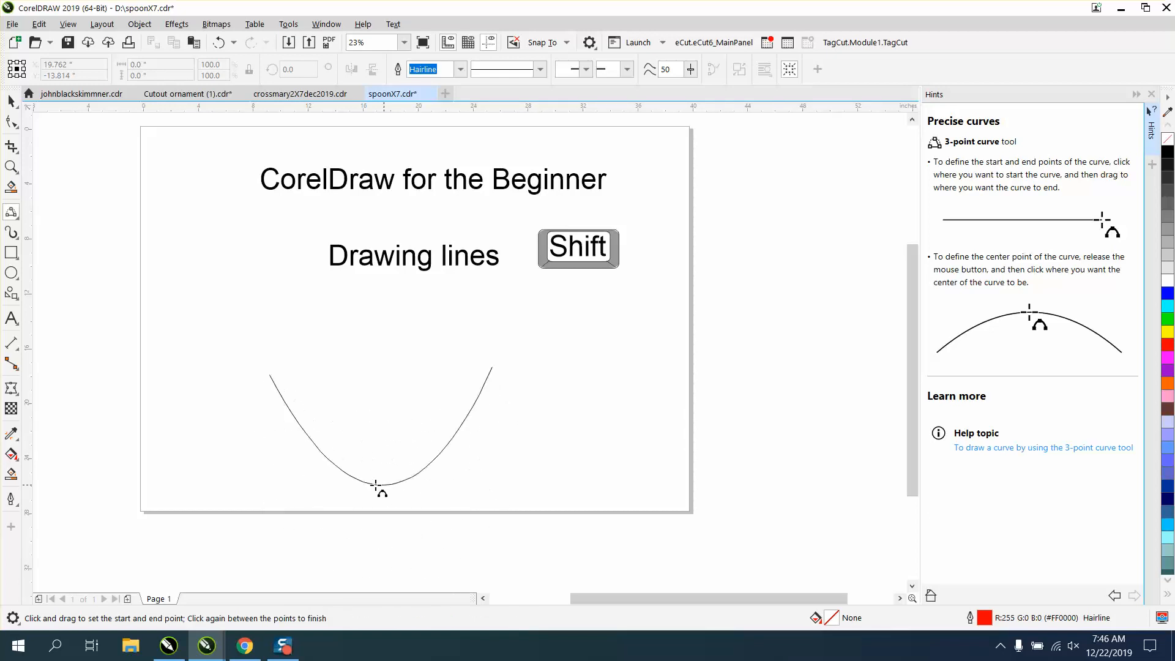
click(480, 470)
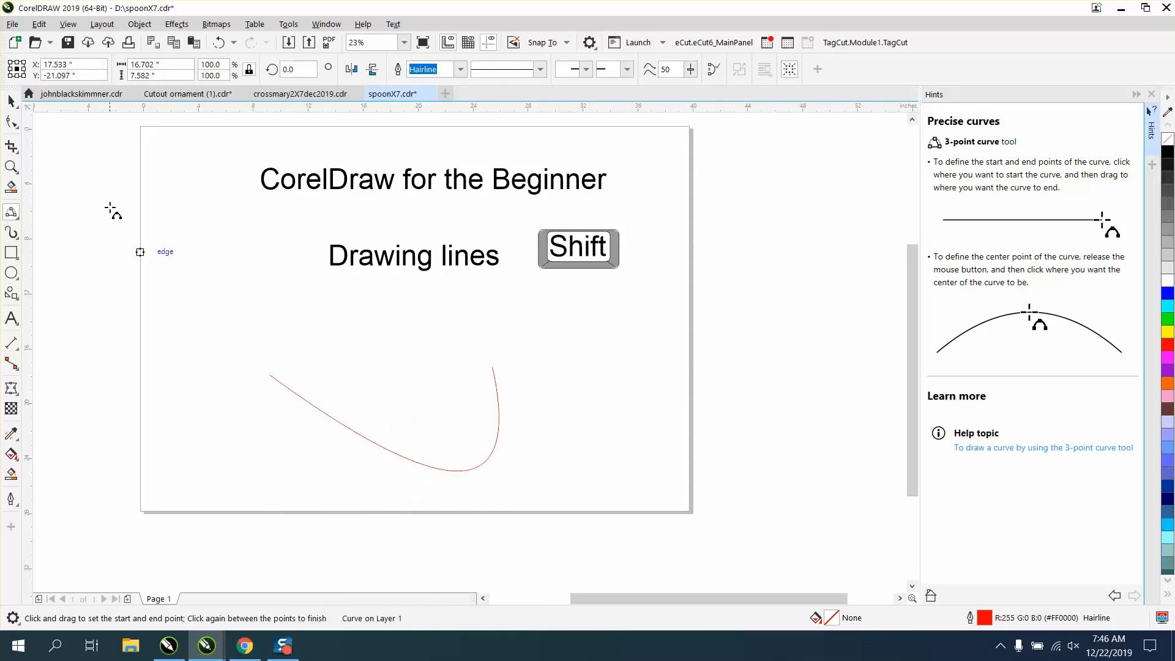
- Delete the 3-point curve
key(Delete)
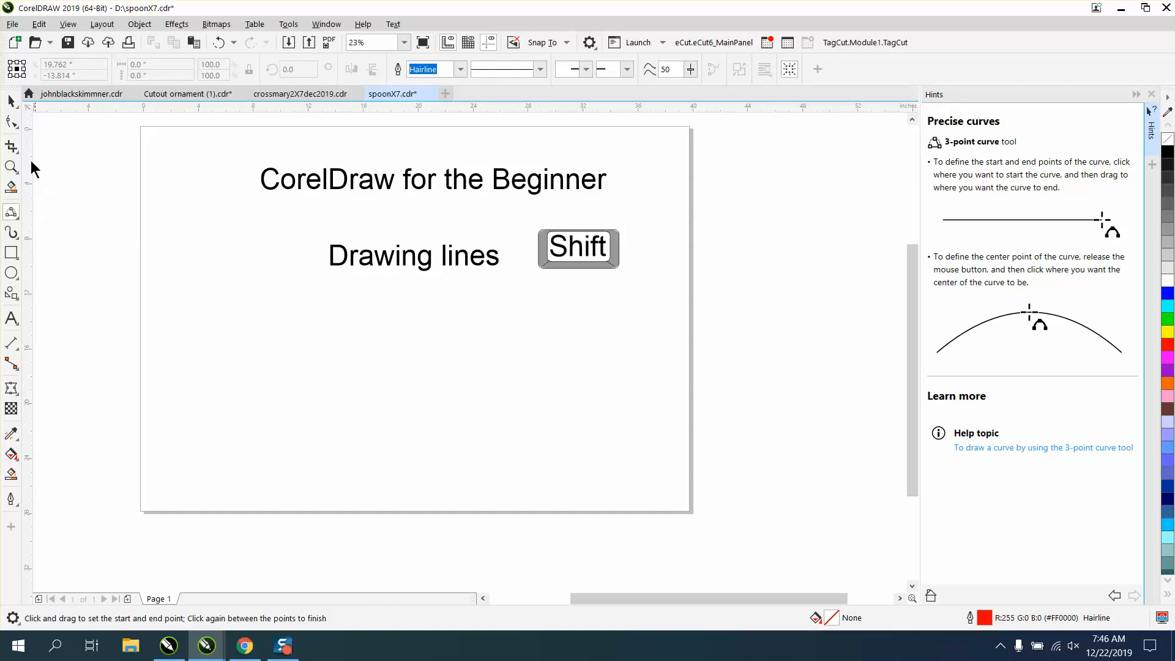
- Zoom in on the title, the "Drawing lines" text and the Shift key graphic
click(13, 172)
click(95, 172)
drag(652, 294, 651, 293)
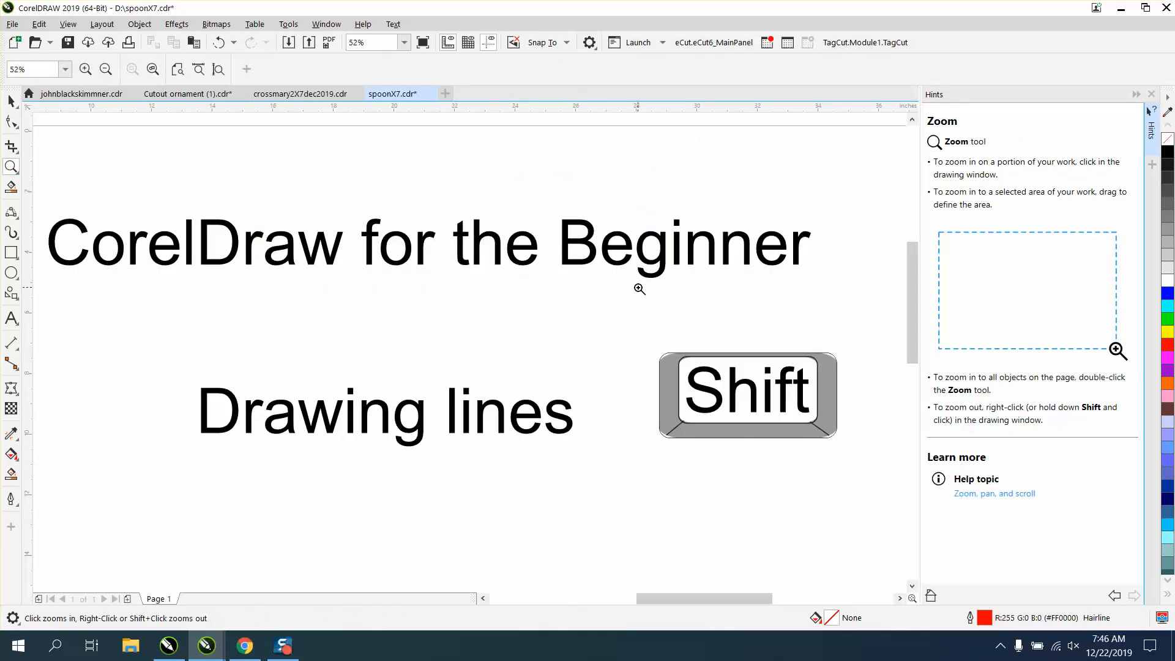